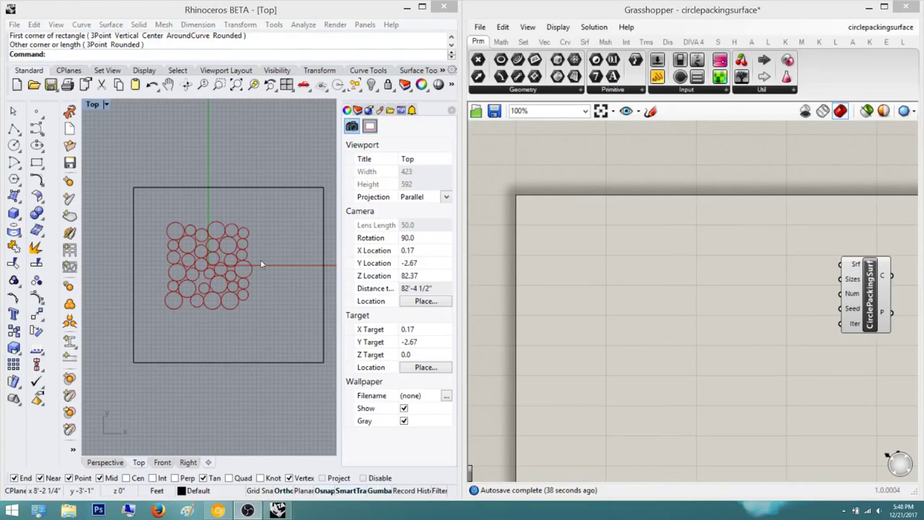
- Select the rectangle surrounding the packed circles in the Top view
right_click_drag(242, 260, 216, 336)
scroll(211, 354, "up", 8)
scroll(211, 354, "down", 4)
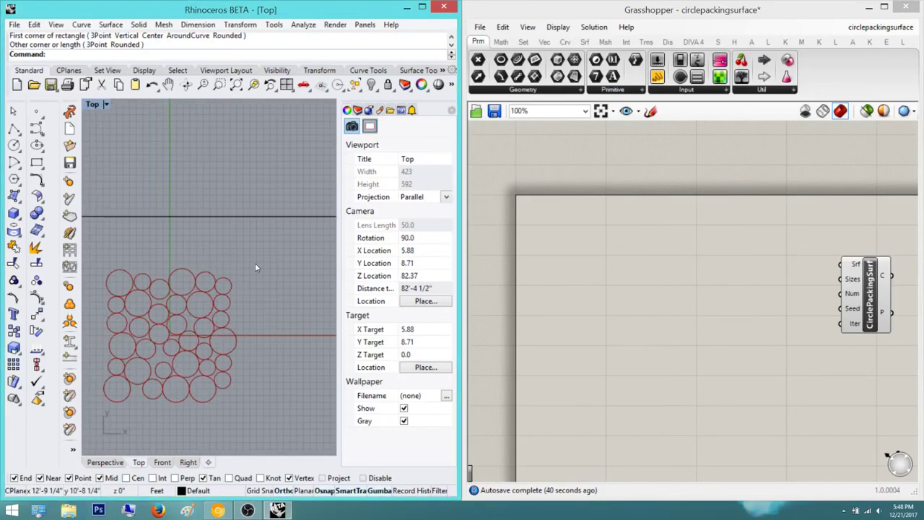
scroll(255, 264, "down", 5)
left_click_drag(232, 218, 232, 218)
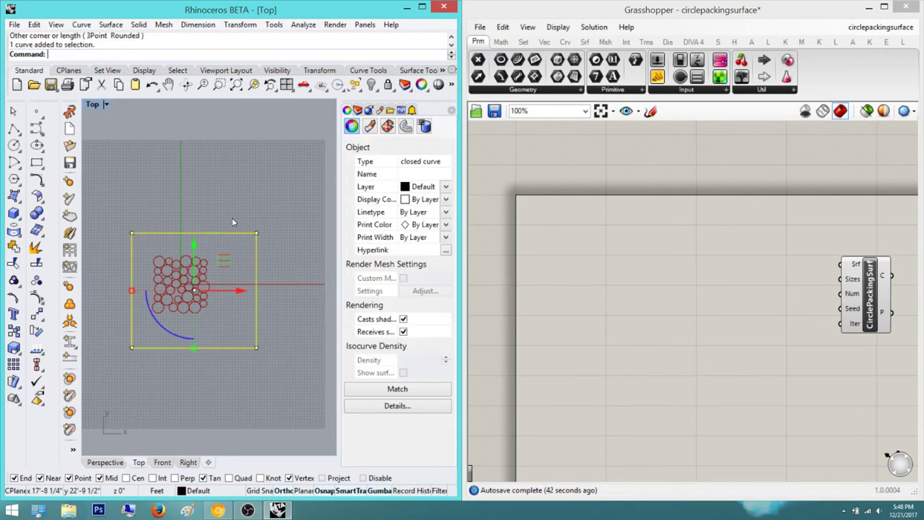
type("Boun")
type("nda")
key("BackSpace")
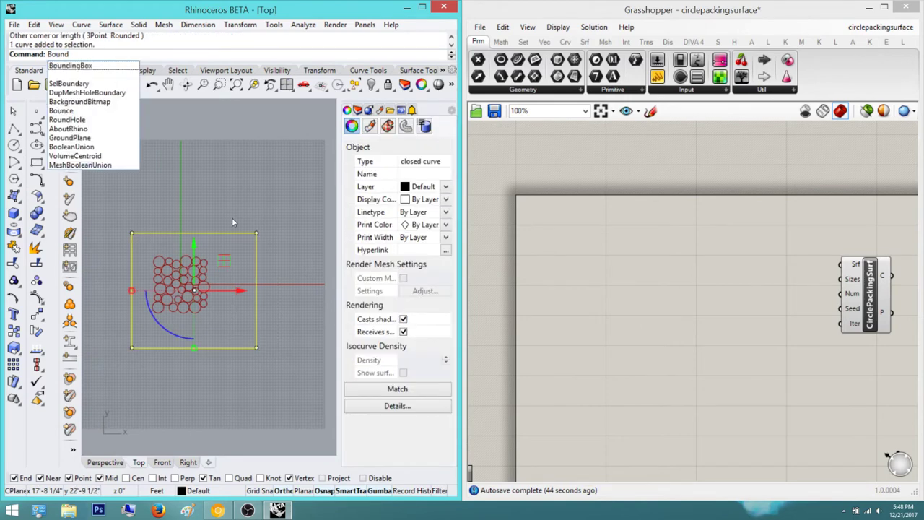
key("BackSpace")
key("BackSpace")
key("BackSpace")
key("BackSpace")
key("BackSpace")
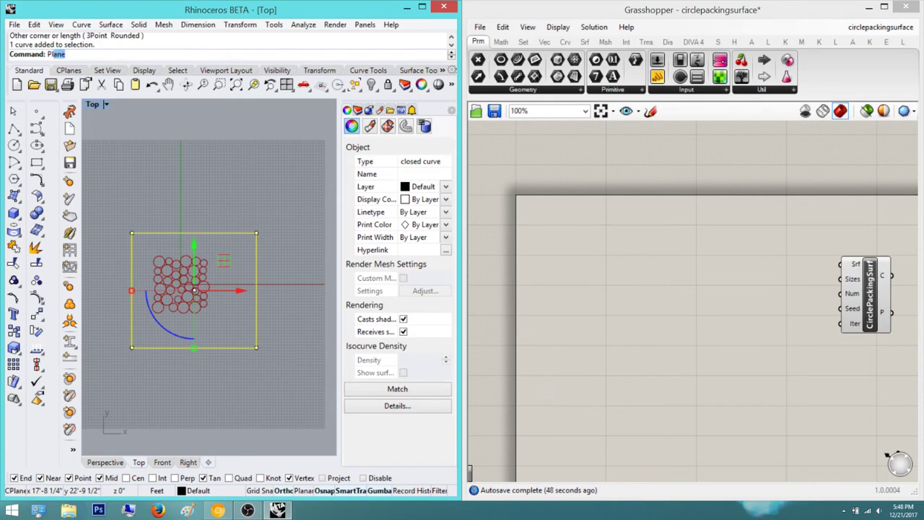
- Create a planar surface from the selected rectangle with PlanarSrf and set the Top viewport to Shaded display
type("PlanarSrf")
key("Return")
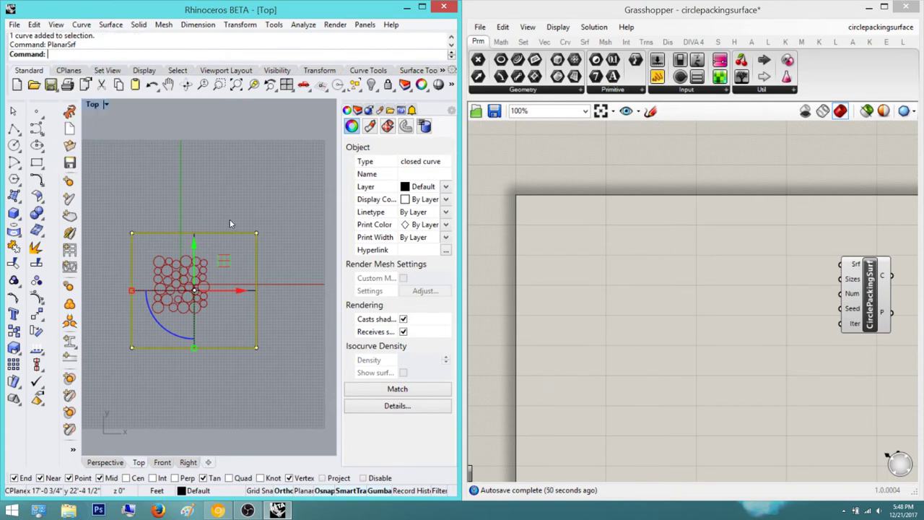
left_click(102, 104)
left_click(174, 148)
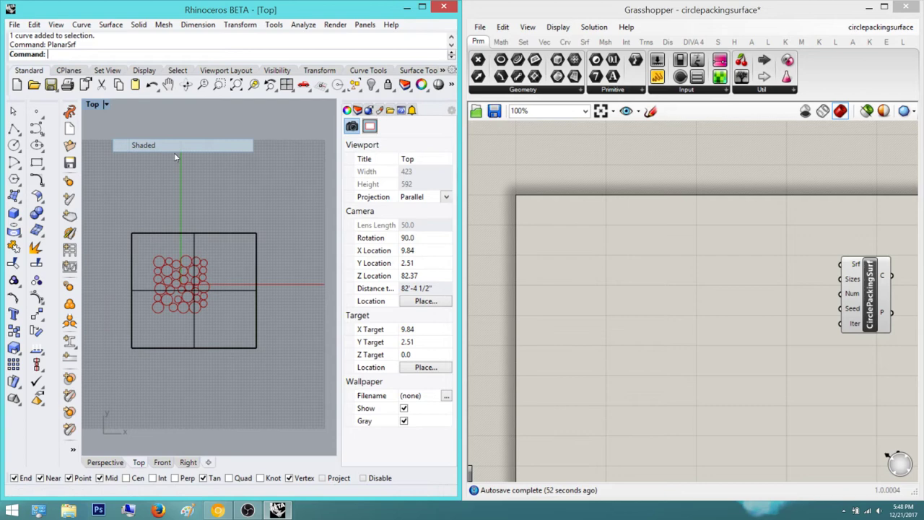
- In Grasshopper, move the CirclePackingSurf component closer to the canvas's left edge
right_click_drag(753, 270, 660, 266)
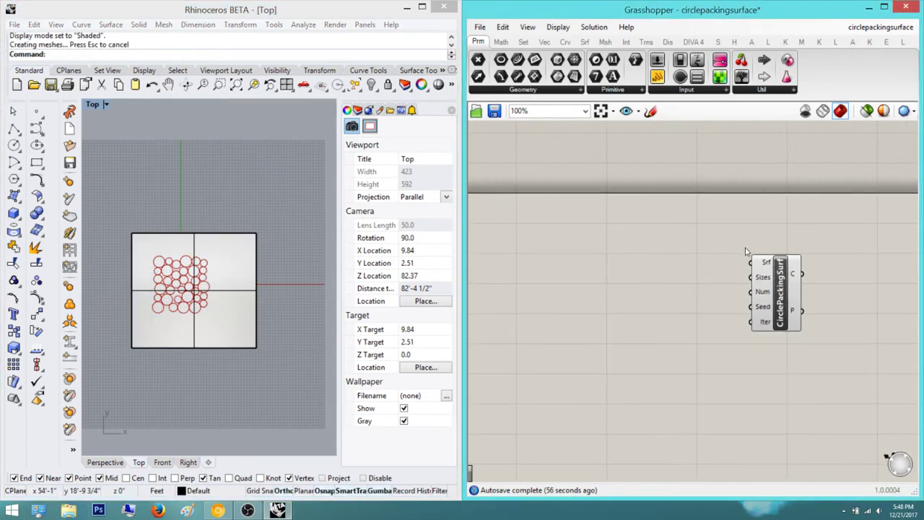
right_click_drag(598, 277, 724, 263)
left_click_drag(836, 263, 624, 221)
right_click_drag(626, 241, 612, 251)
scroll(610, 252, "up", 5)
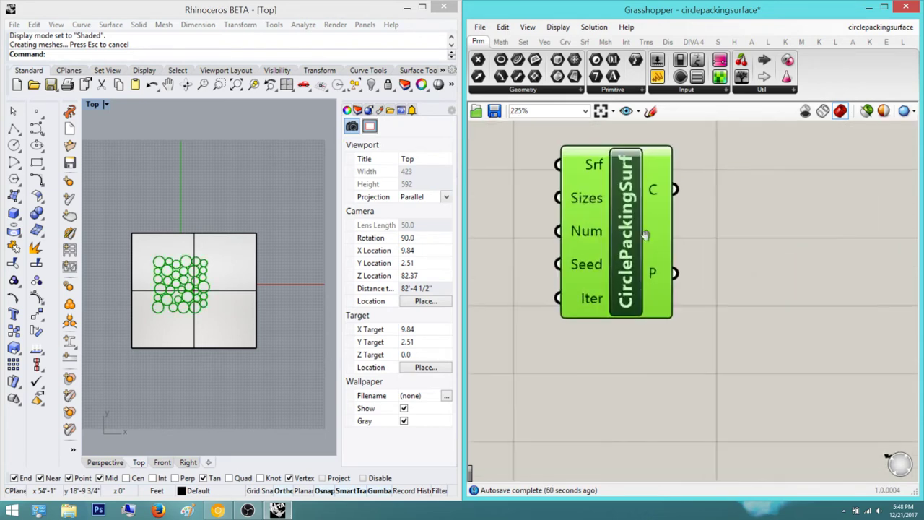
right_click_drag(635, 289, 648, 251)
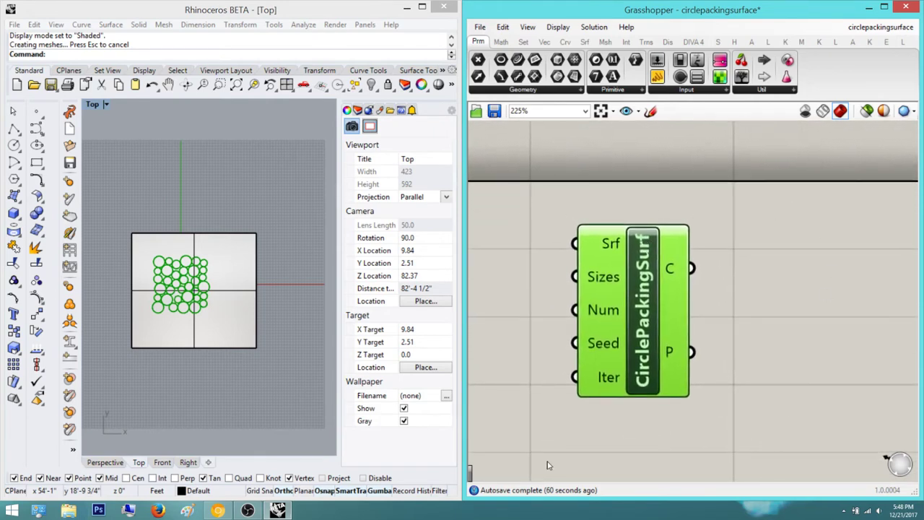
left_click(771, 284)
- Add a Surface parameter beside CirclePackingSurf and reference the rectangular planar surface from Rhino in it
right_click_drag(695, 311, 796, 309)
double_click(595, 255)
type("srf")
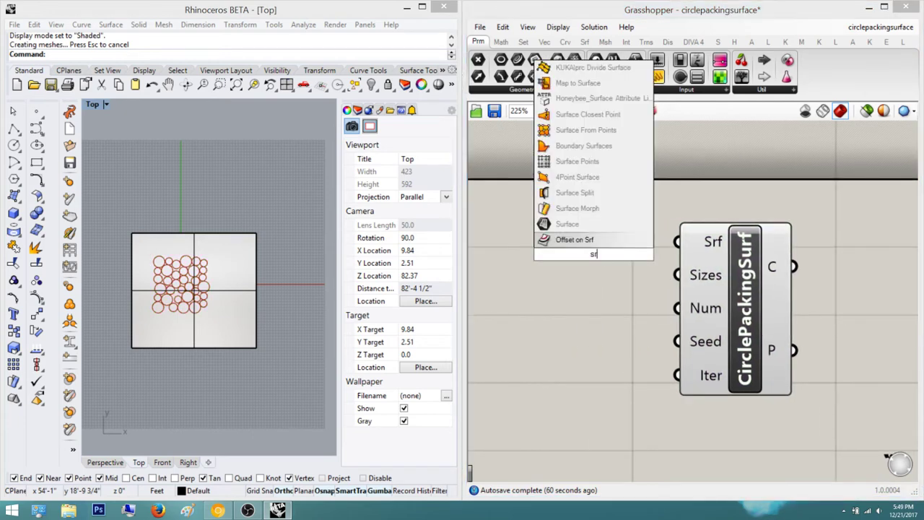
left_click(566, 224)
right_click(605, 246)
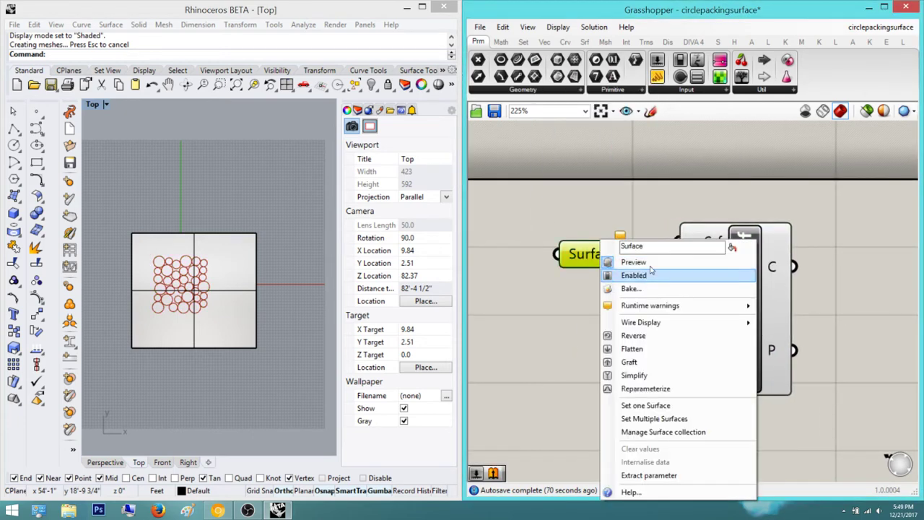
left_click(672, 405)
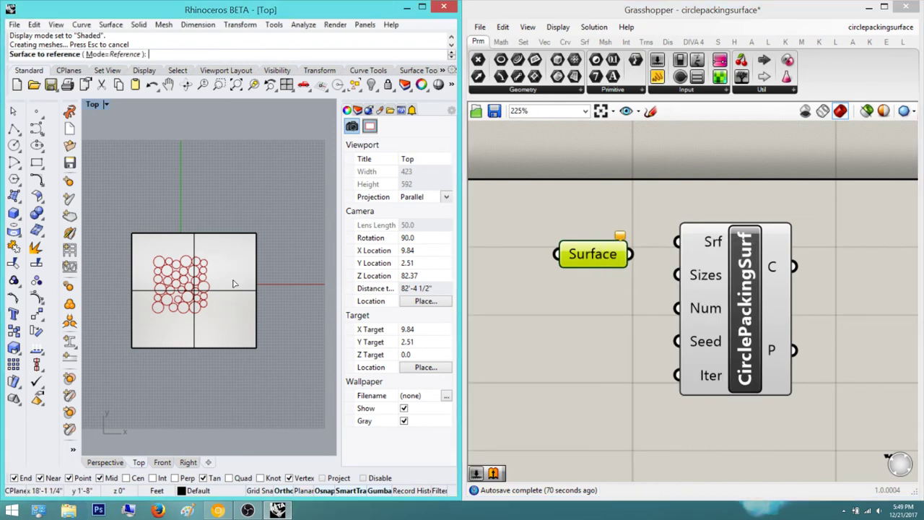
left_click(233, 284)
- Connect the Surface parameter to the Srf input and move CirclePackingSurf farther to the right
left_click_drag(632, 255, 677, 243)
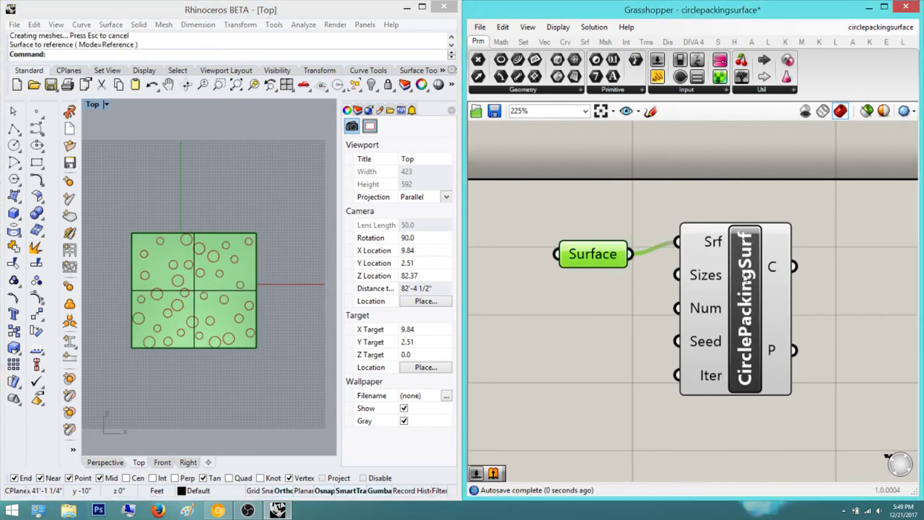
right_click_drag(722, 279, 590, 262)
left_click_drag(590, 263, 738, 250)
- Add a Number Slider with the value 35 to the canvas
left_click(646, 309)
right_click_drag(610, 311, 654, 313)
double_click(645, 307)
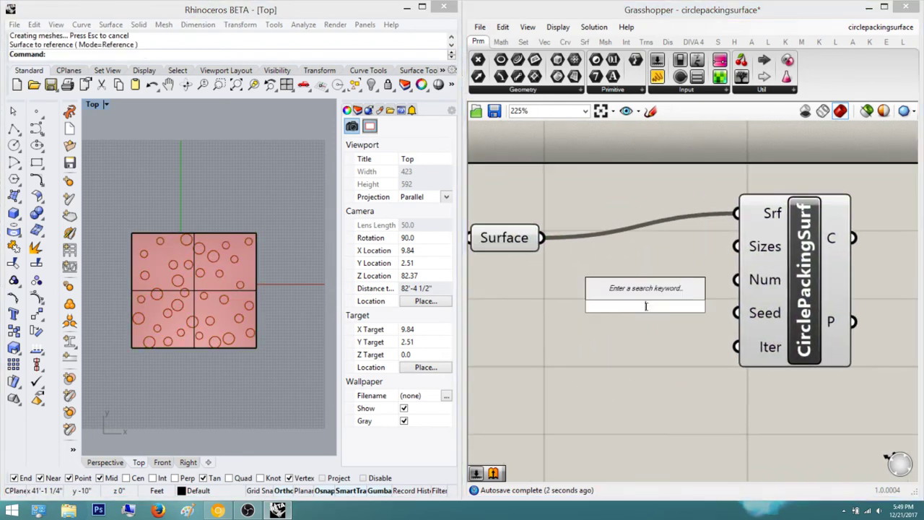
left_click(660, 338)
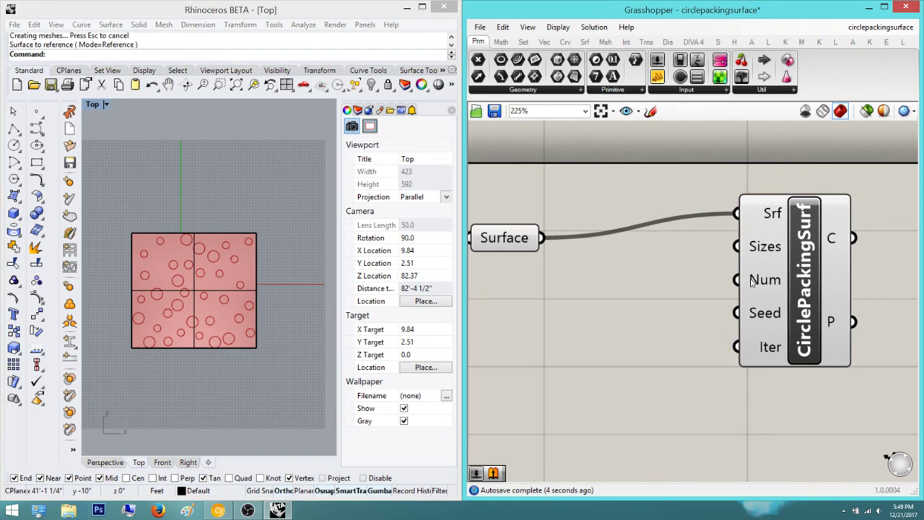
double_click(651, 305)
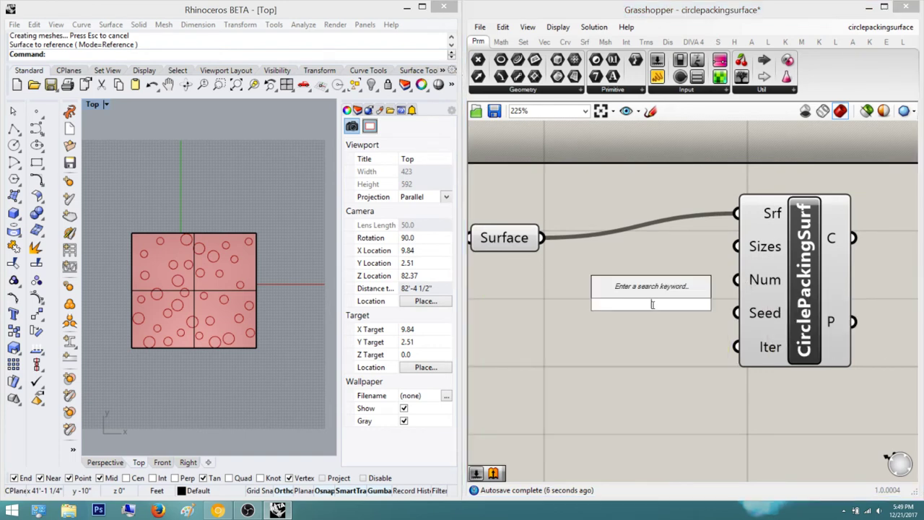
type("35")
key("Return")
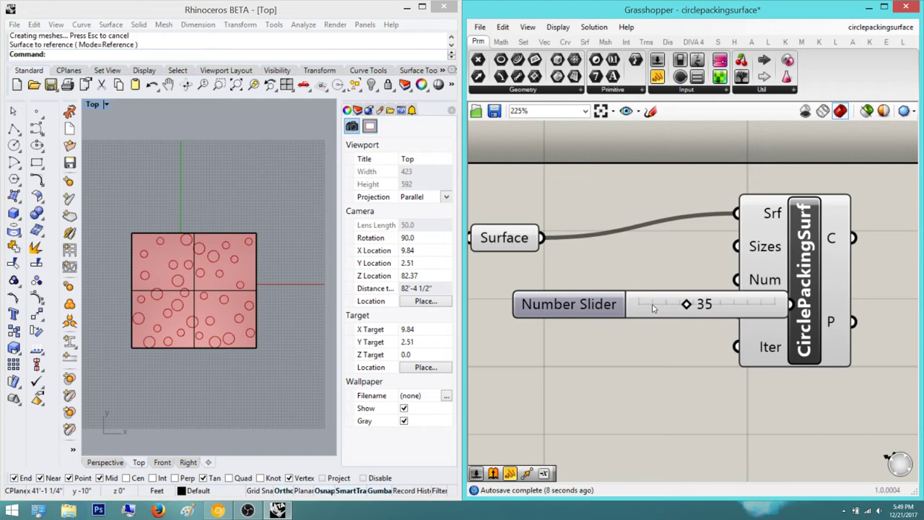
- Place the Number Slider below the Surface parameter and connect it to the Num input of CirclePackingSurf
left_click_drag(653, 309, 596, 315)
scroll(592, 316, "down", 3)
right_click_drag(592, 315, 696, 328)
left_click_drag(668, 329, 577, 329)
scroll(682, 329, "up", 4)
left_click_drag(712, 319, 870, 283)
right_click_drag(797, 329, 734, 346)
scroll(728, 343, "down", 3)
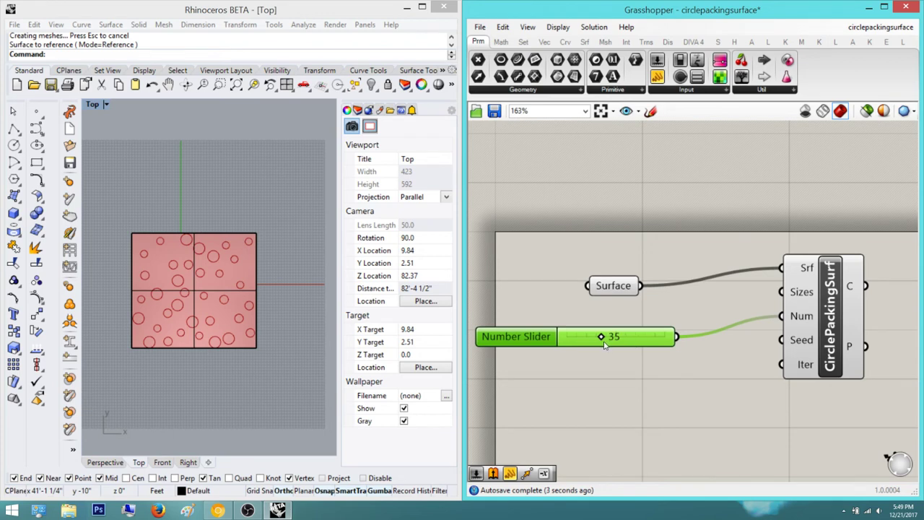
- Add a Panel to the right of CirclePackingSurf and connect the circles output C to it
right_click_drag(728, 291, 588, 239)
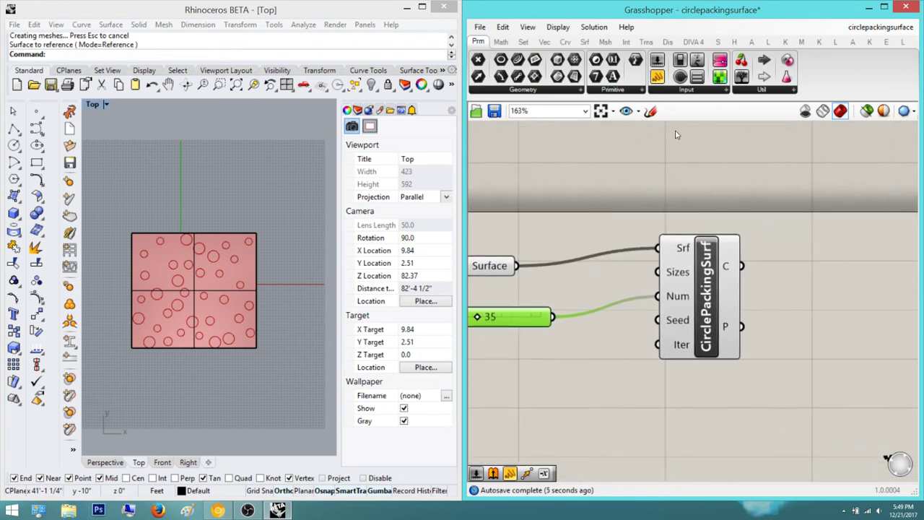
right_click_drag(725, 246, 653, 296)
left_click_drag(840, 326, 840, 327)
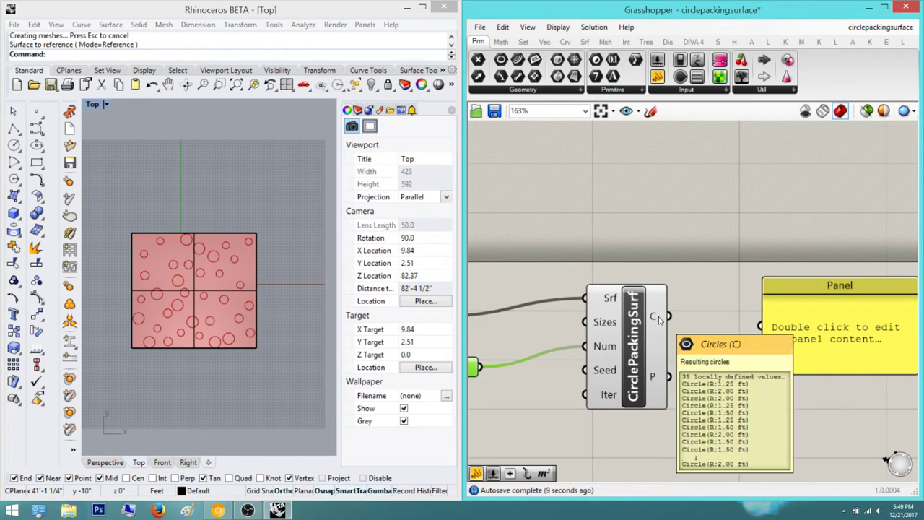
mouse_move(663, 385)
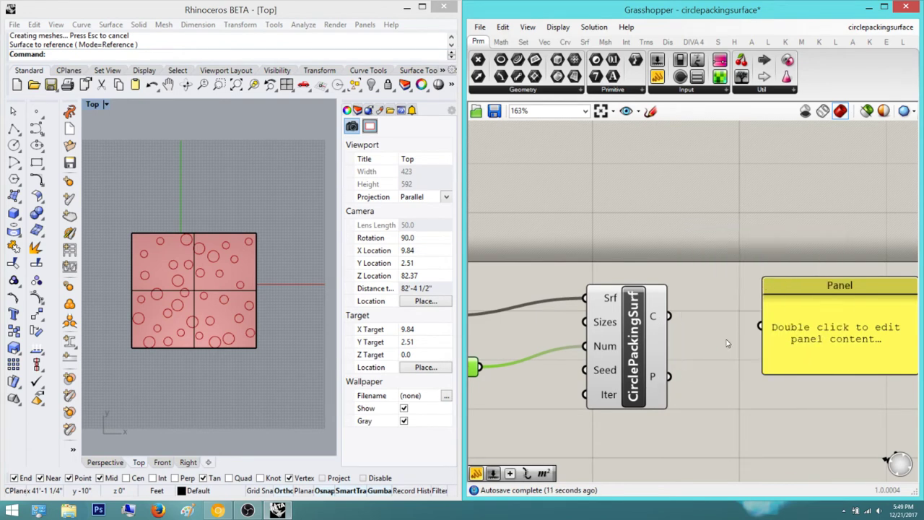
right_click_drag(739, 329, 703, 346)
left_click_drag(722, 344, 638, 337)
right_click_drag(827, 369, 750, 382)
left_click_drag(750, 383, 749, 313)
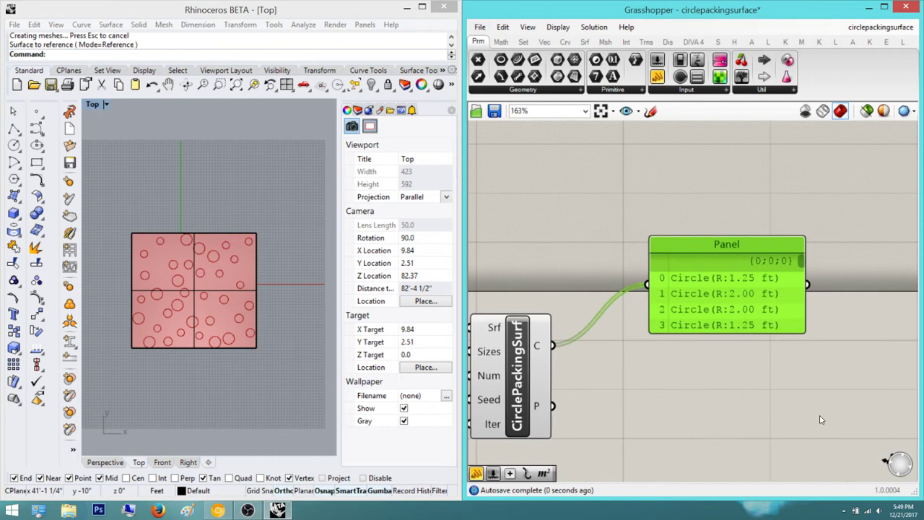
- Enlarge the panel vertically so it lists more of the resulting circles
right_click_drag(750, 313, 660, 283)
left_click_drag(654, 286, 654, 394)
scroll(623, 325, "down", 5)
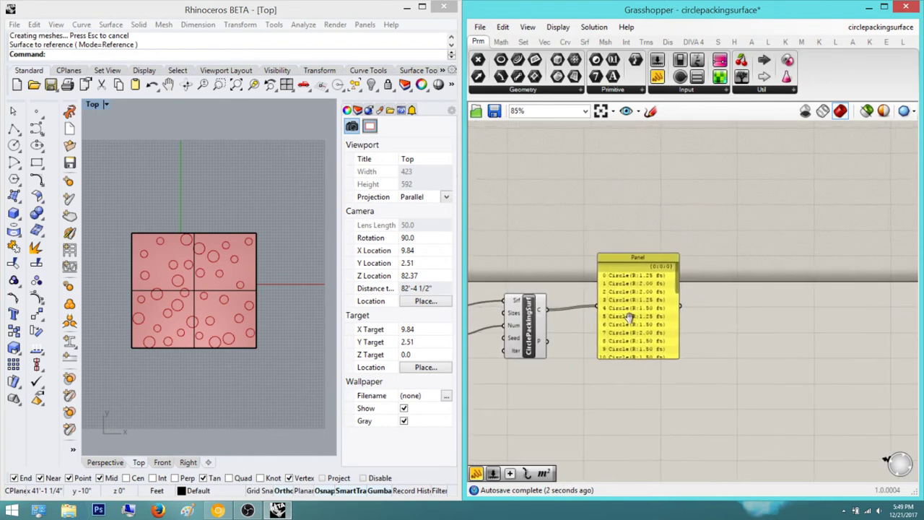
- Raise the Num slider to 100 circles
scroll(623, 324, "up", 3)
right_click_drag(600, 325, 793, 311)
right_click_drag(531, 337, 659, 340)
scroll(660, 340, "up", 3)
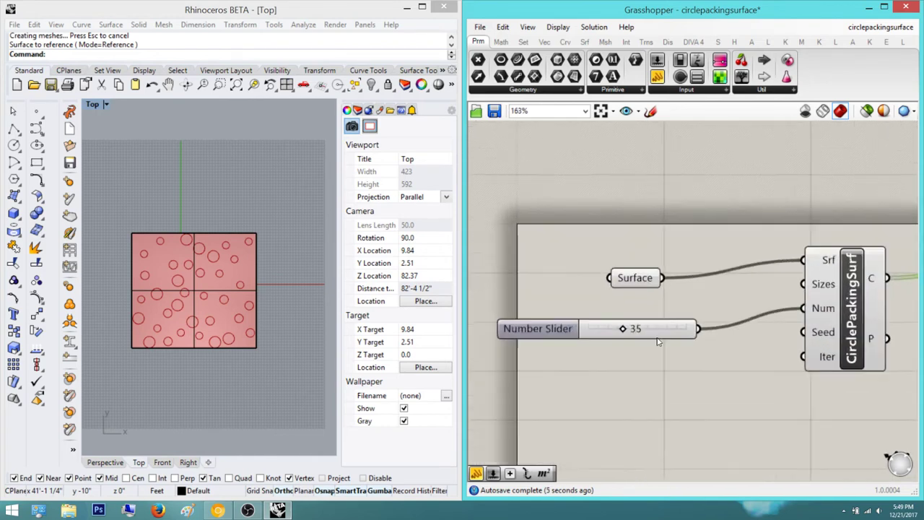
left_click_drag(617, 327, 640, 329)
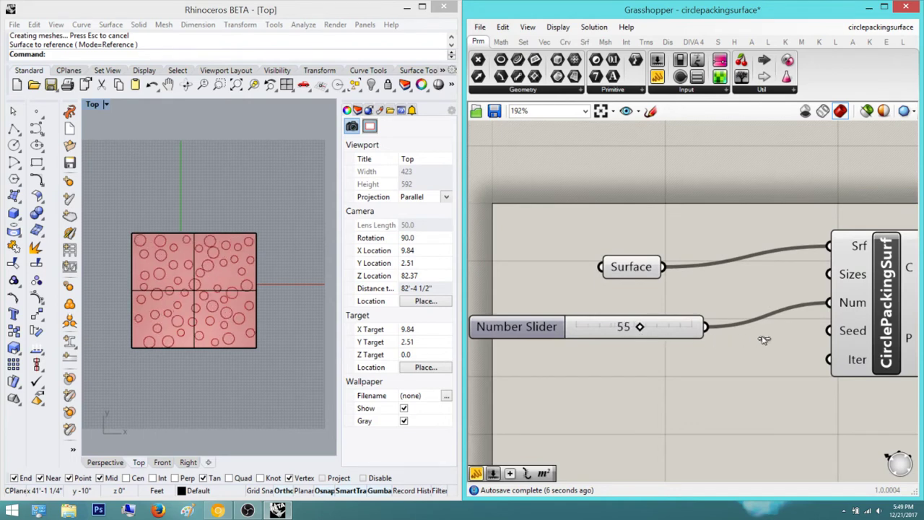
left_click_drag(706, 375, 701, 367)
scroll(697, 355, "down", 4)
- Move the circles panel up and away from CirclePackingSurf to free space beside the component
right_click_drag(893, 354, 704, 350)
left_click(704, 350)
left_click_drag(759, 351, 815, 296)
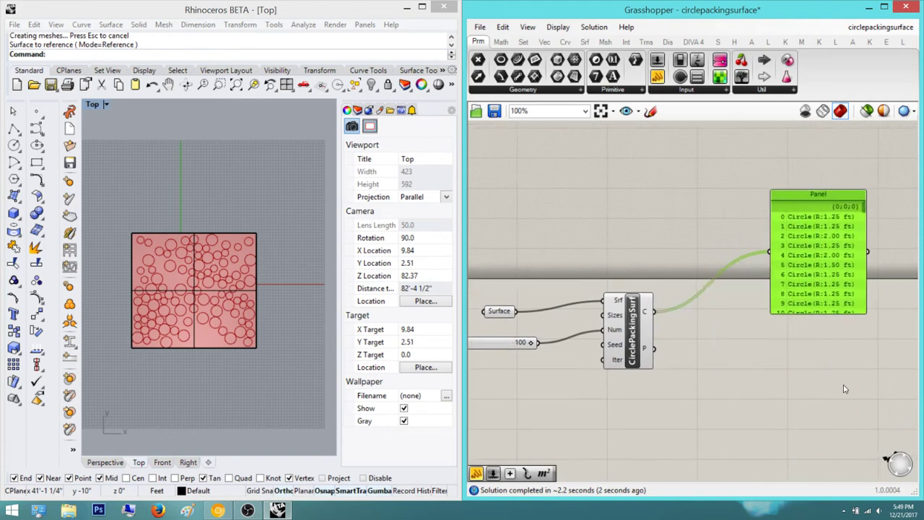
left_click(844, 387)
- Examine the circle packing on the surface and the inputs of CirclePackingSurf, including the maximum iterations input
right_click_drag(764, 375, 705, 375)
right_click_drag(618, 262, 619, 228)
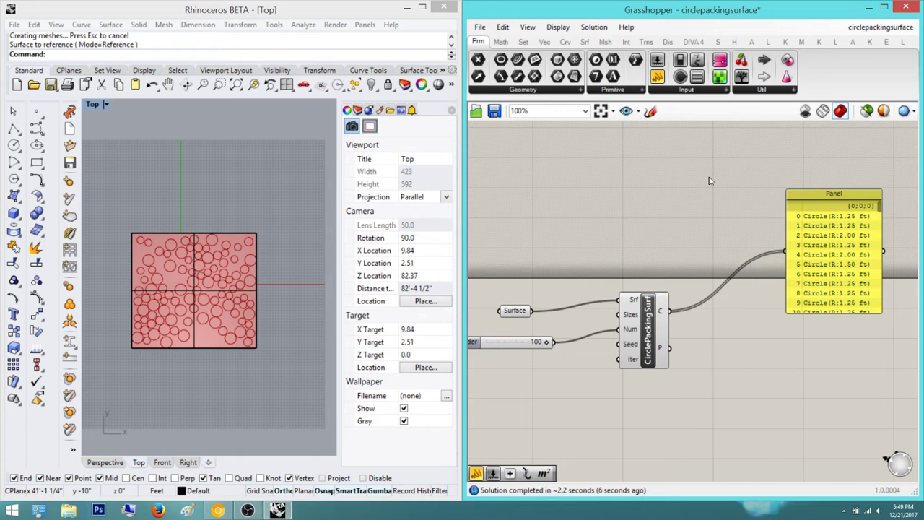
right_click_drag(658, 409, 714, 402)
scroll(716, 317, "up", 2)
left_click(717, 319)
right_click_drag(761, 342, 785, 383)
left_click(788, 359)
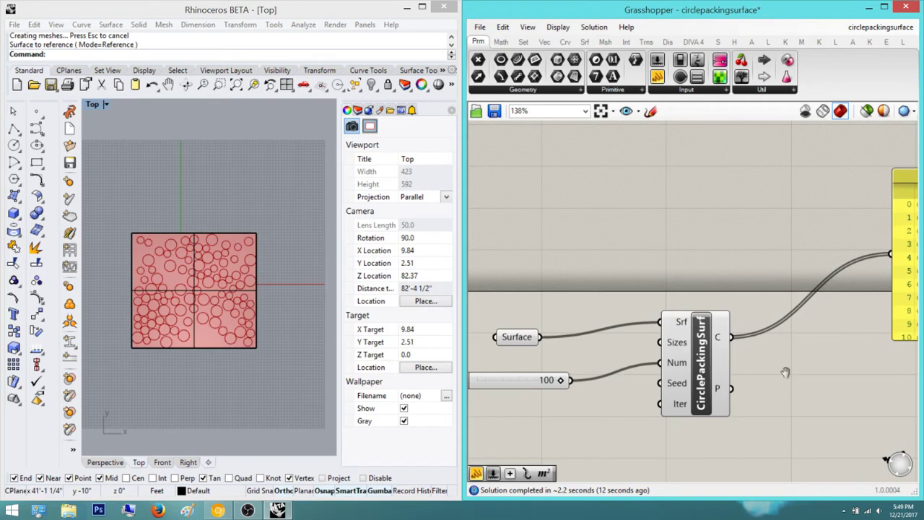
right_click_drag(785, 372, 735, 370)
scroll(724, 381, "down", 1)
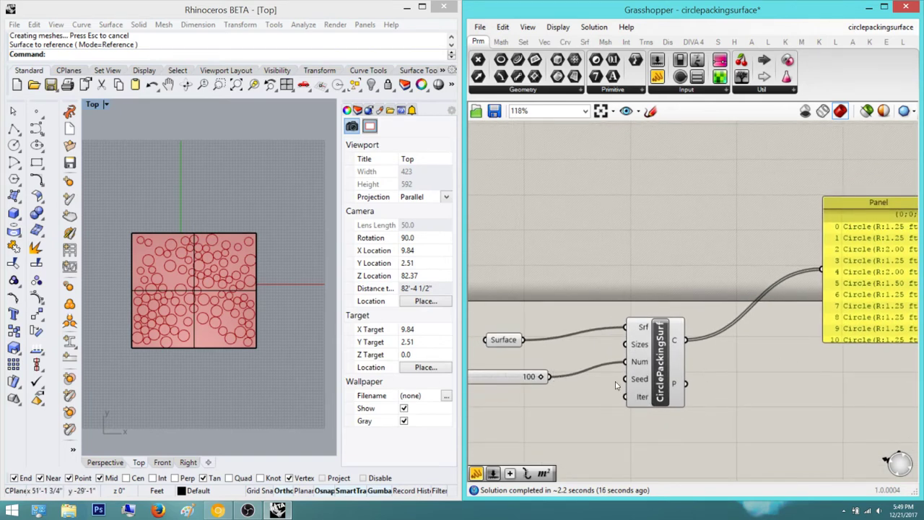
right_click_drag(616, 385, 703, 379)
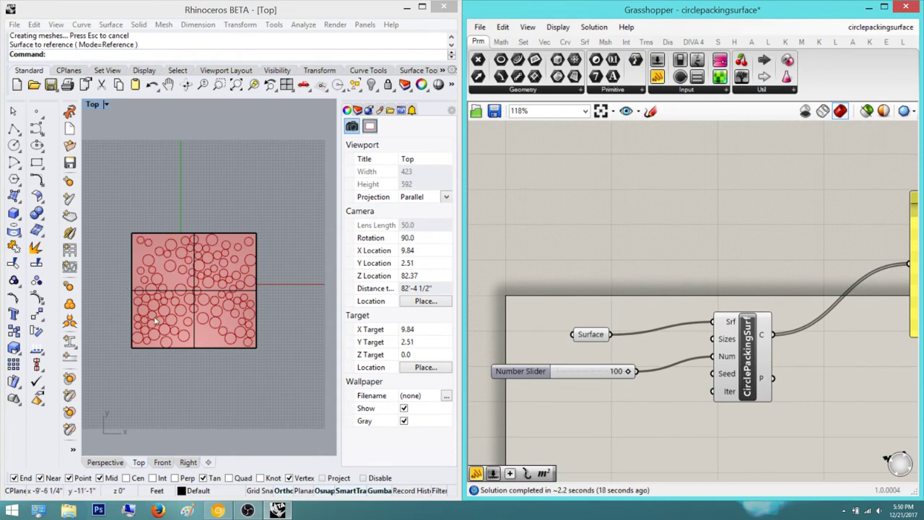
right_click_drag(748, 338, 695, 336)
scroll(694, 336, "up", 1)
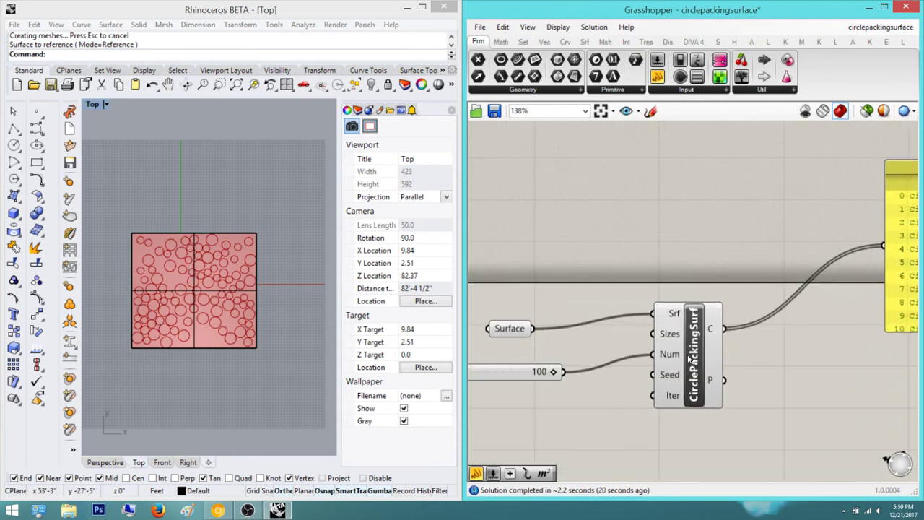
right_click_drag(739, 376, 723, 385)
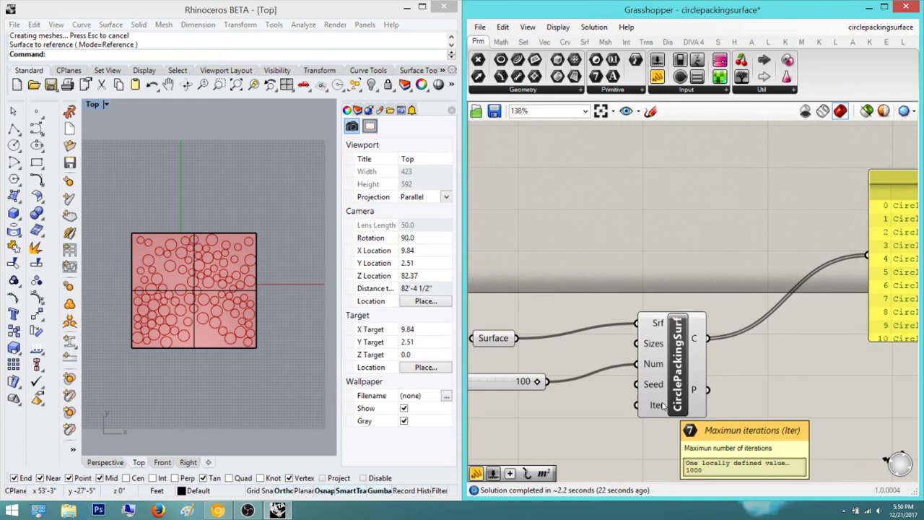
scroll(729, 281, "down", 3)
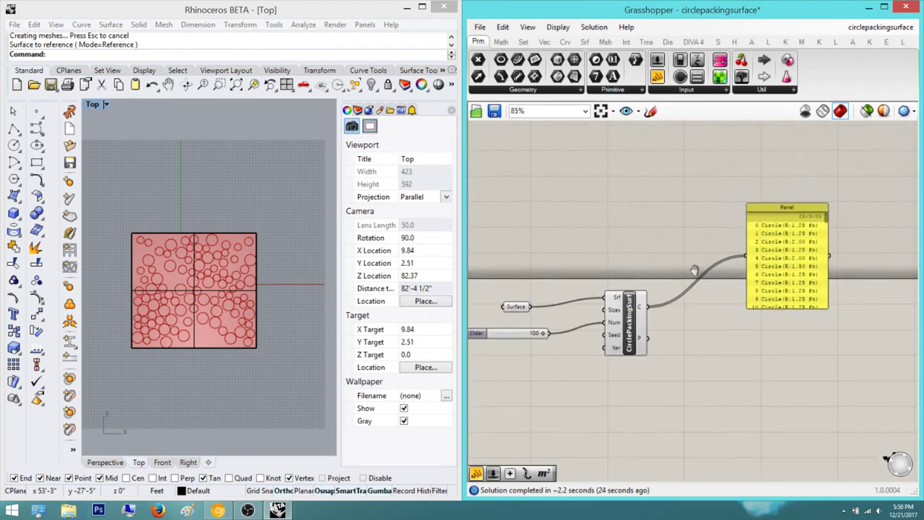
scroll(698, 289, "down", 1)
scroll(725, 317, "up", 3)
scroll(727, 320, "up", 1)
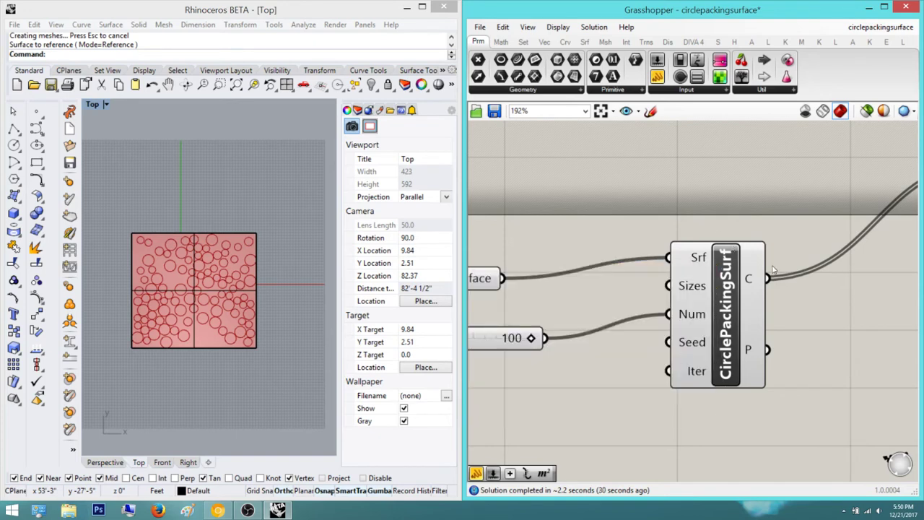
- Examine the Kangaroo component set and the description of the CirclePackingSurf cluster that depends on it
left_click(819, 42)
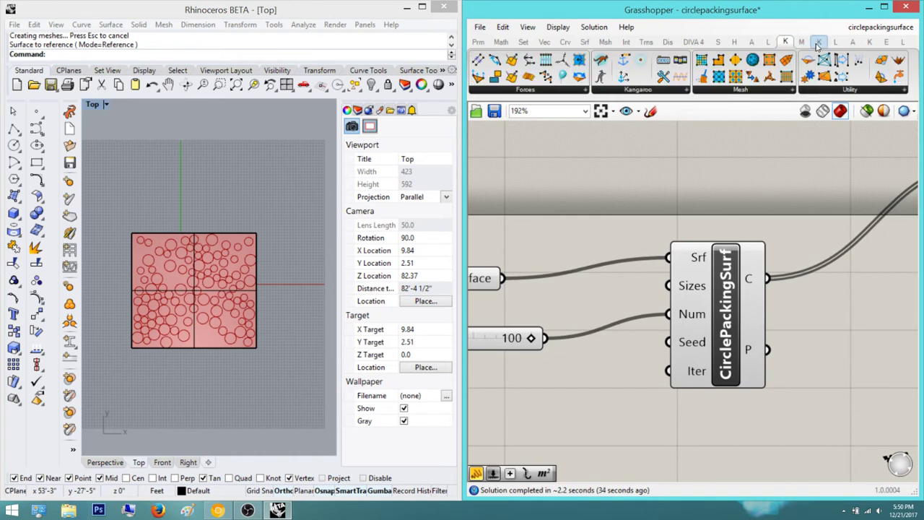
left_click(786, 42)
scroll(698, 318, "down", 4)
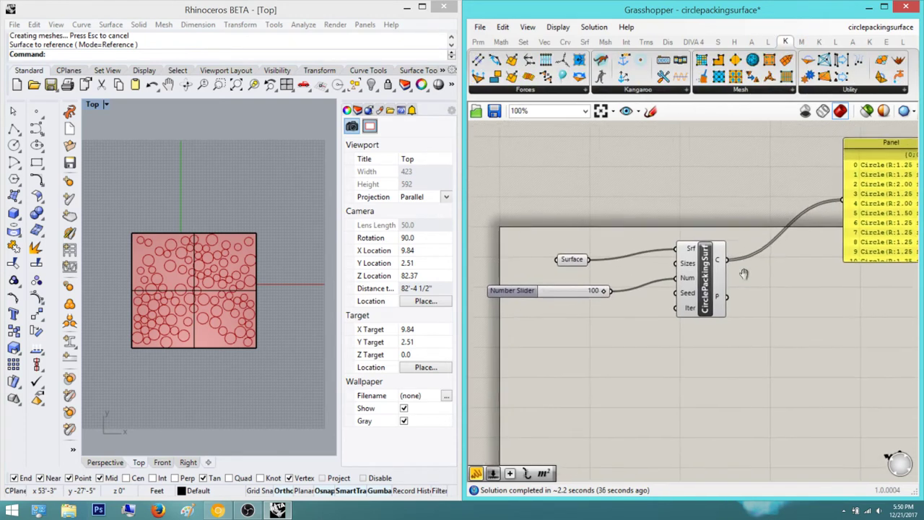
mouse_move(719, 280)
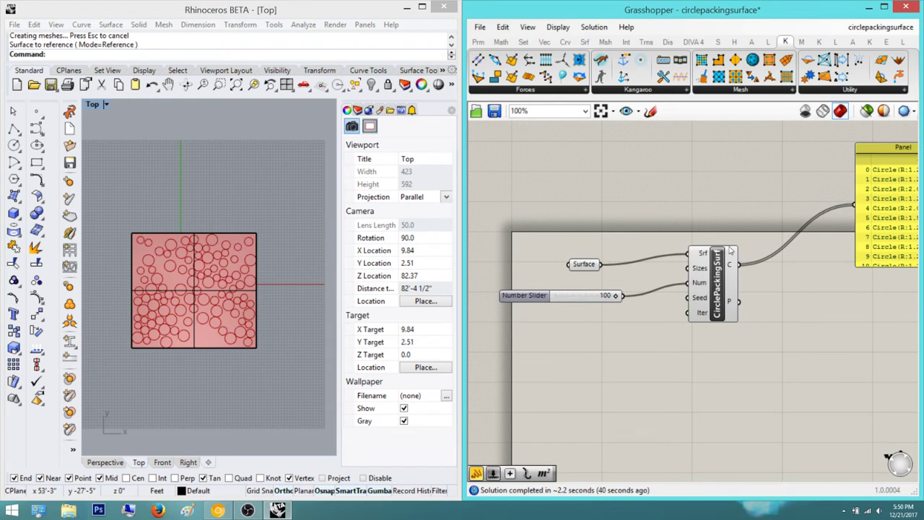
left_click(708, 305)
mouse_move(719, 302)
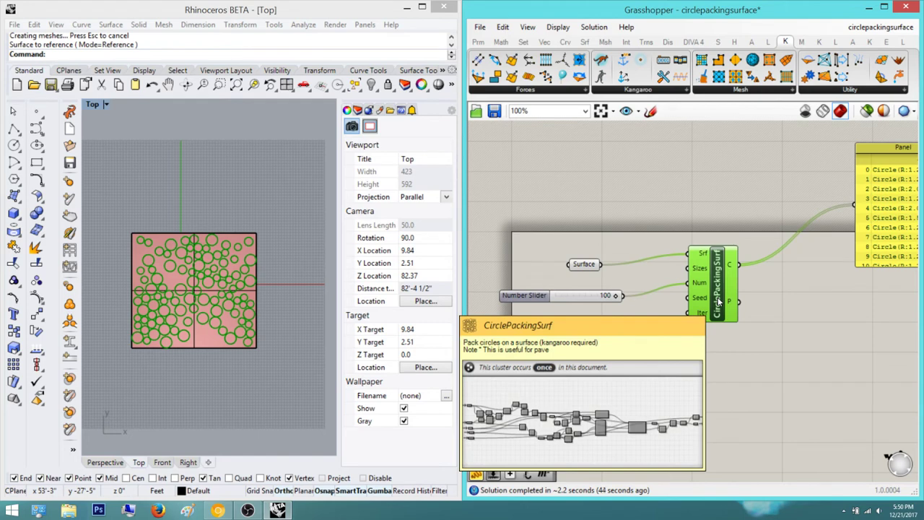
left_click(694, 213)
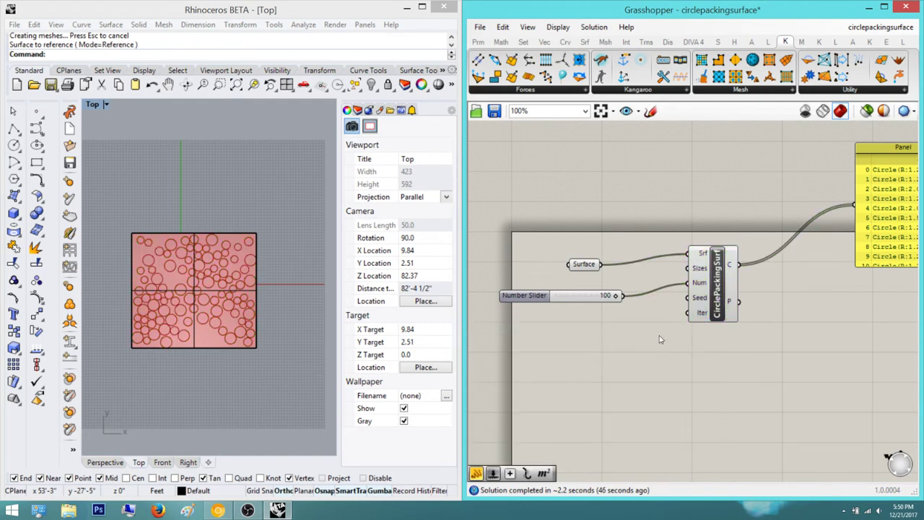
- Inspect the packed circles on the surface up close and check the default values of CirclePackingSurf's Sizes input
mouse_move(690, 315)
right_mouse_down()
mouse_move(736, 298)
mouse_move(706, 317)
right_mouse_up()
right_click_drag(153, 331, 192, 291)
scroll(192, 299, "up", 10)
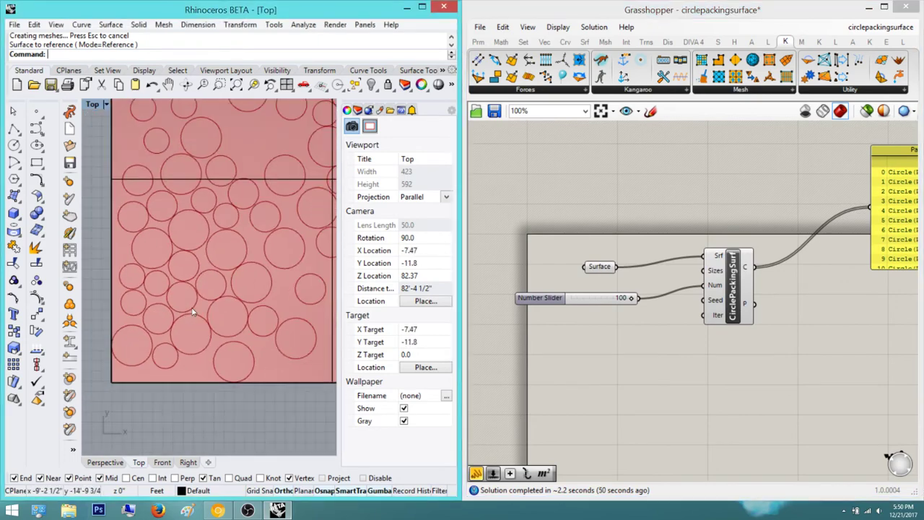
scroll(280, 316, "down", 3)
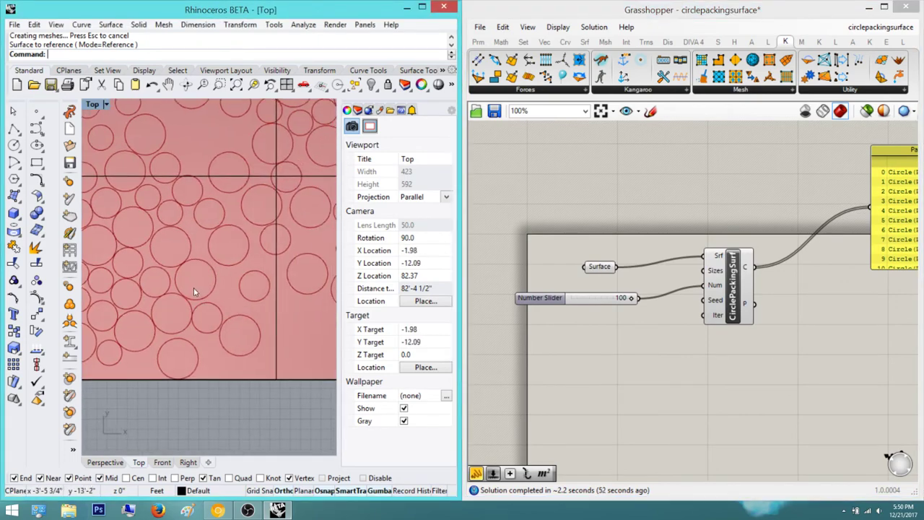
scroll(725, 299, "up", 3)
right_click_drag(785, 294, 722, 300)
scroll(626, 298, "down", 4)
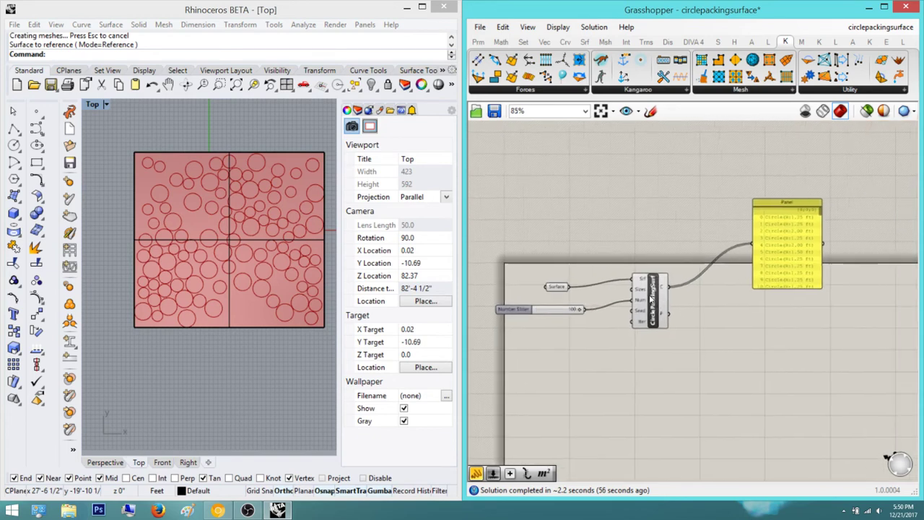
scroll(638, 288, "up", 4)
mouse_move(628, 287)
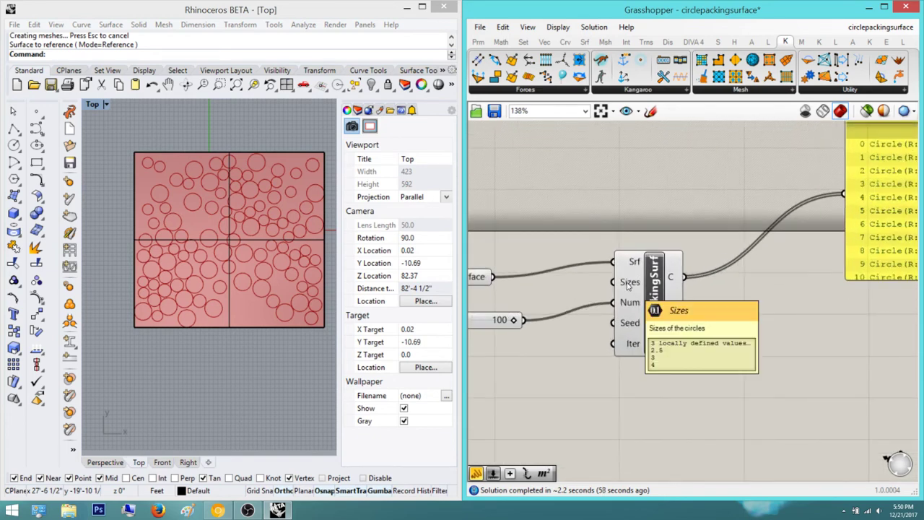
right_click_drag(628, 286, 654, 305)
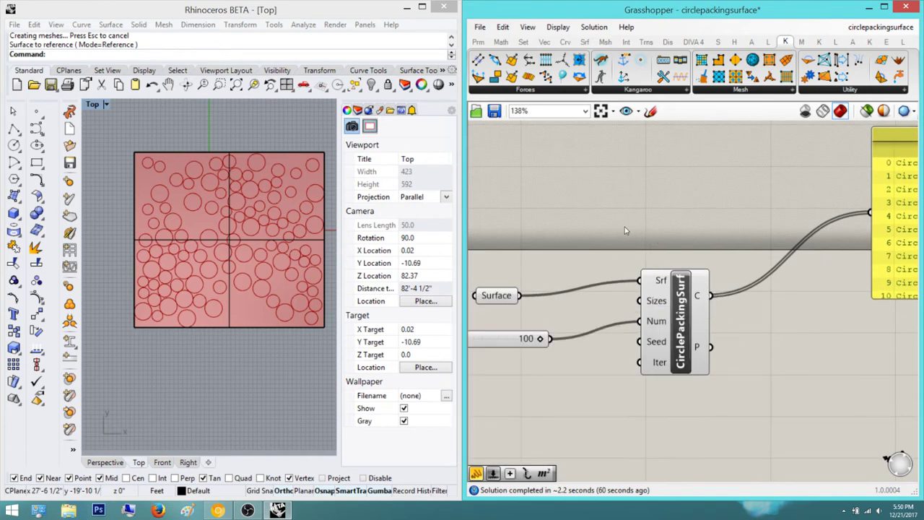
right_click_drag(741, 350, 738, 392)
- Maximize the Grasshopper window so the full plug-in category names and the whole definition have room
left_click(767, 43)
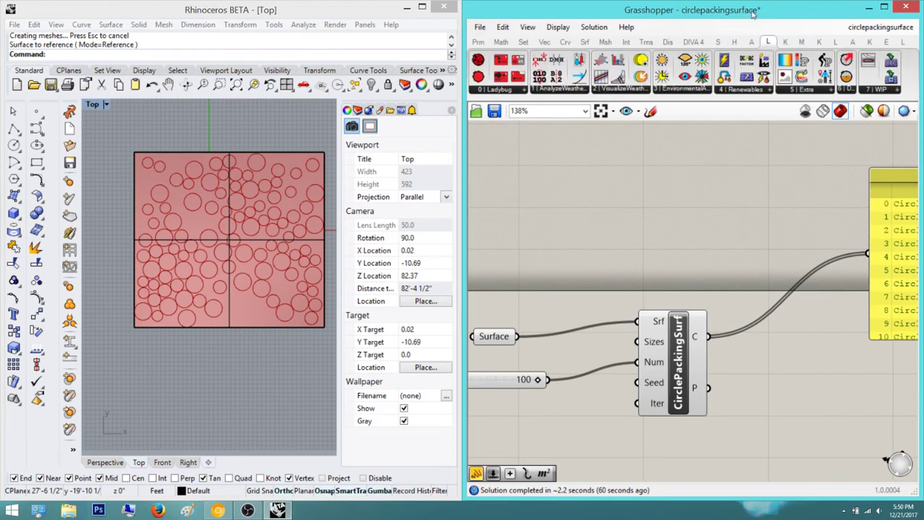
left_click_drag(754, 15, 402, 172)
double_click(403, 171)
right_click_drag(311, 337, 440, 376)
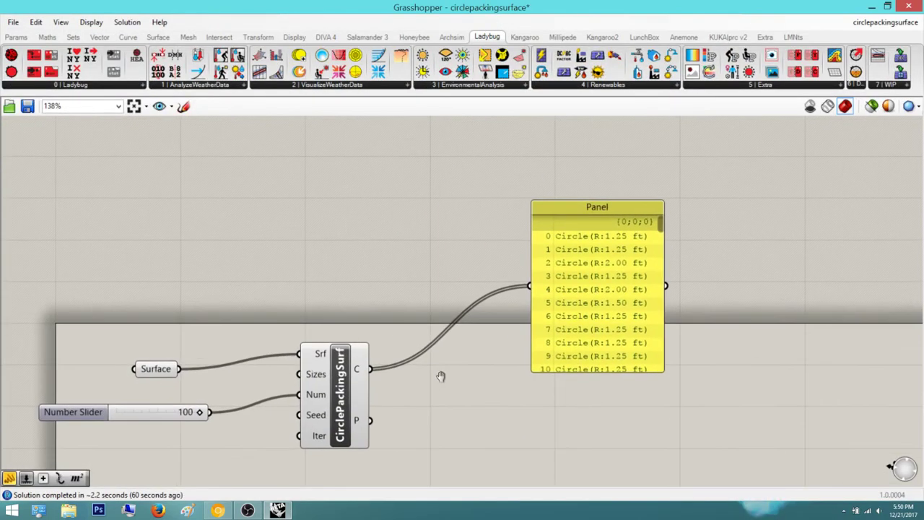
- Browse the Params, Display and DIVA 4 component categories, including DIVA 4's simulation components
left_click(16, 36)
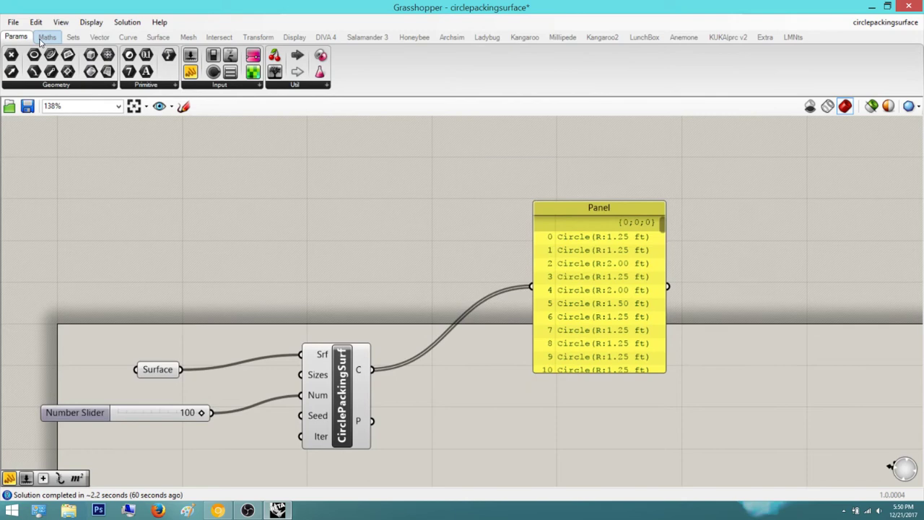
left_click(295, 36)
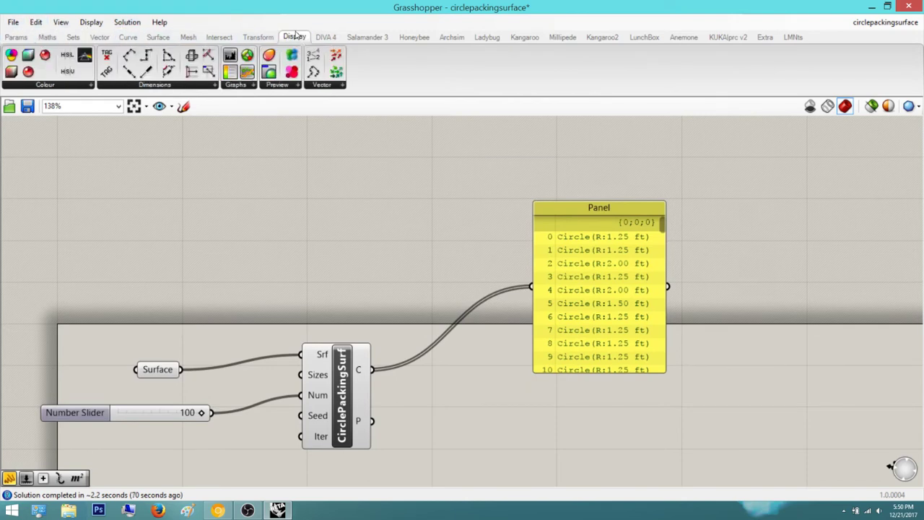
left_click(334, 38)
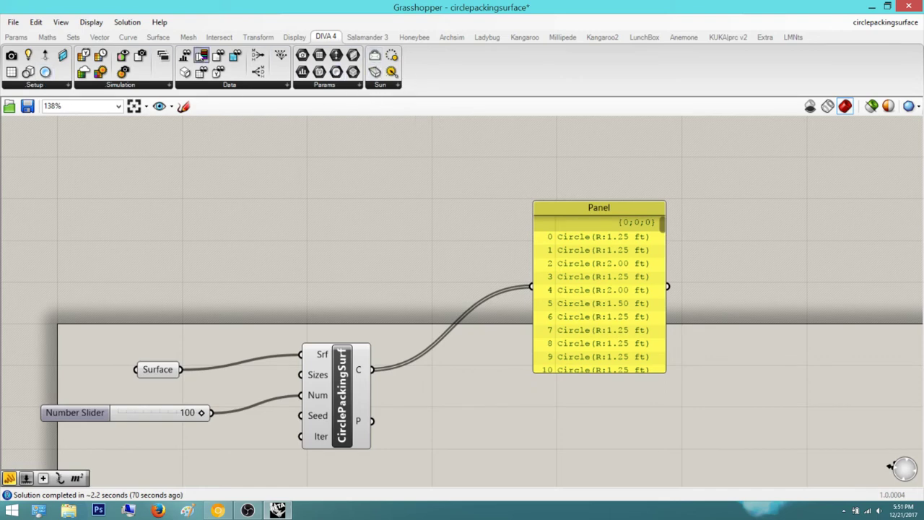
left_click(281, 85)
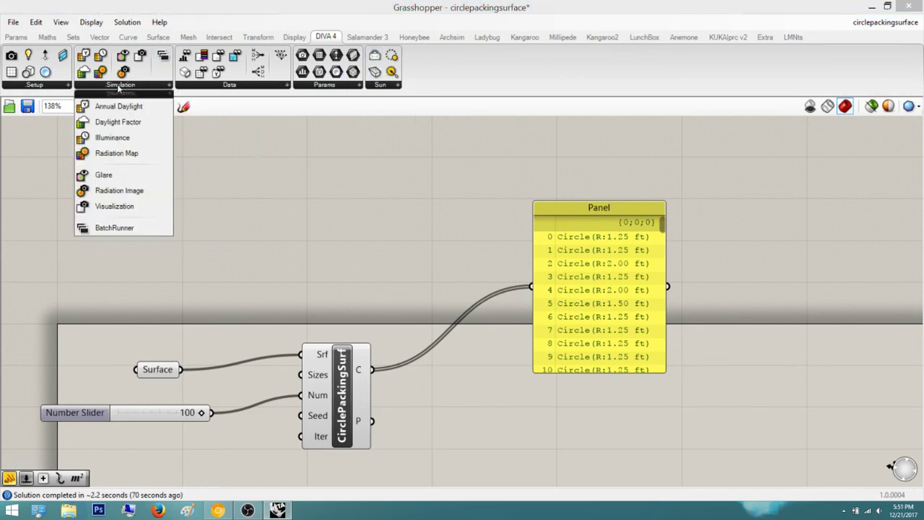
right_click_drag(433, 252, 436, 162)
- Review the Salamander 3 components for sections, model, params, sets and export
left_click(366, 37)
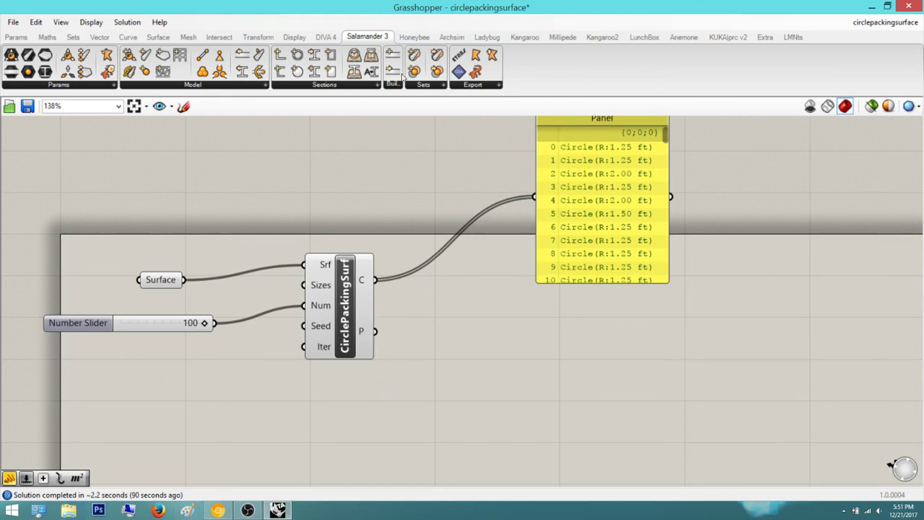
left_click(343, 86)
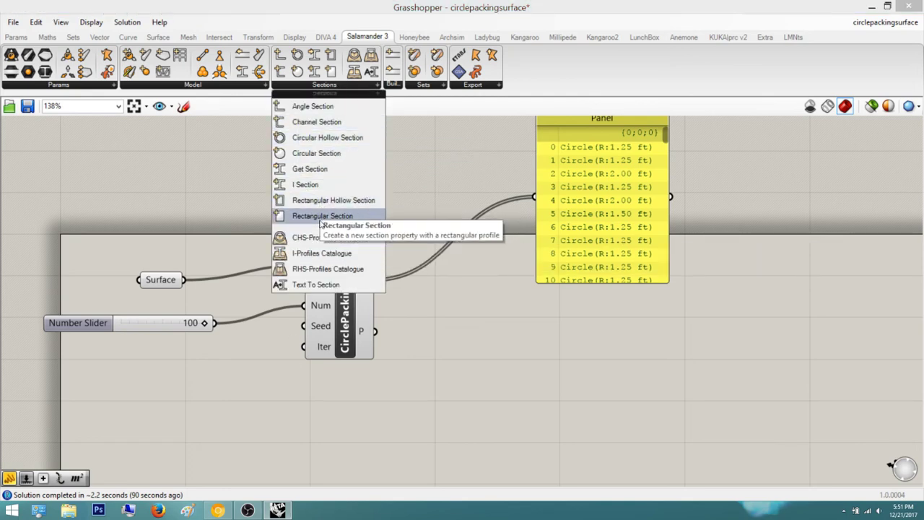
left_click(249, 86)
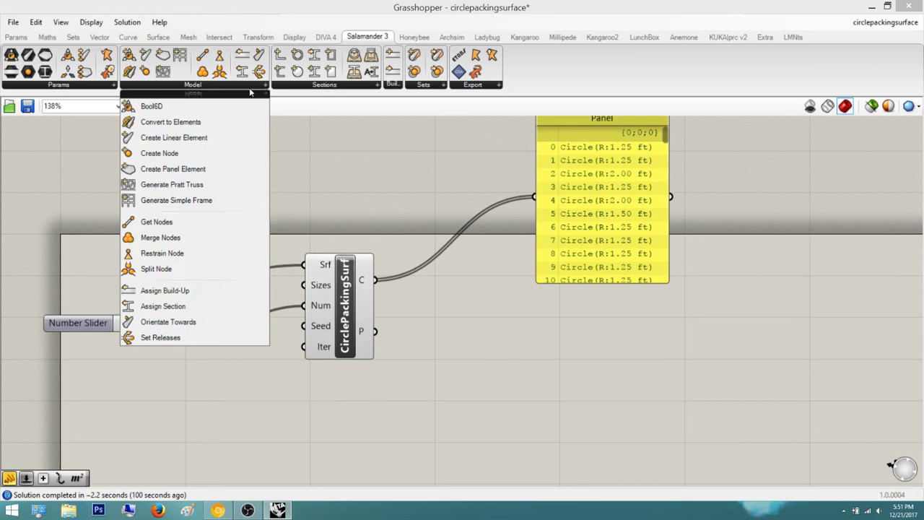
left_click(59, 86)
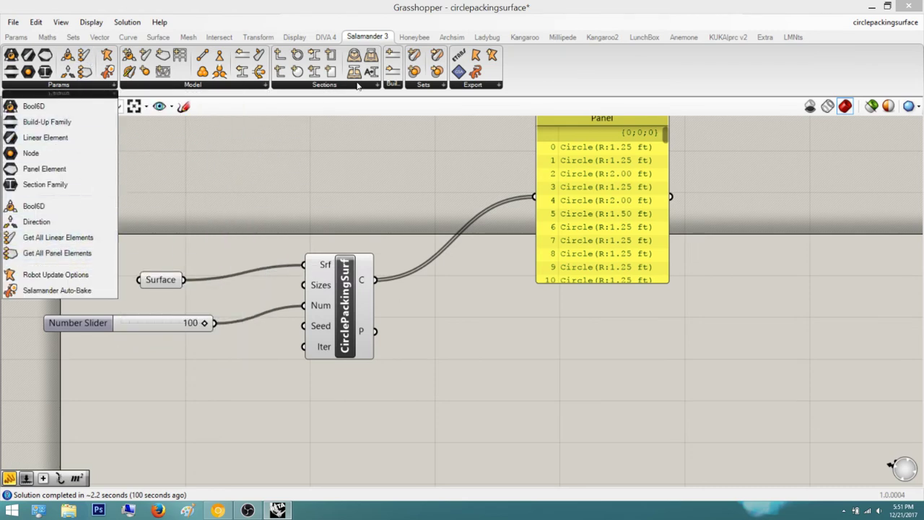
left_click(417, 85)
left_click(491, 85)
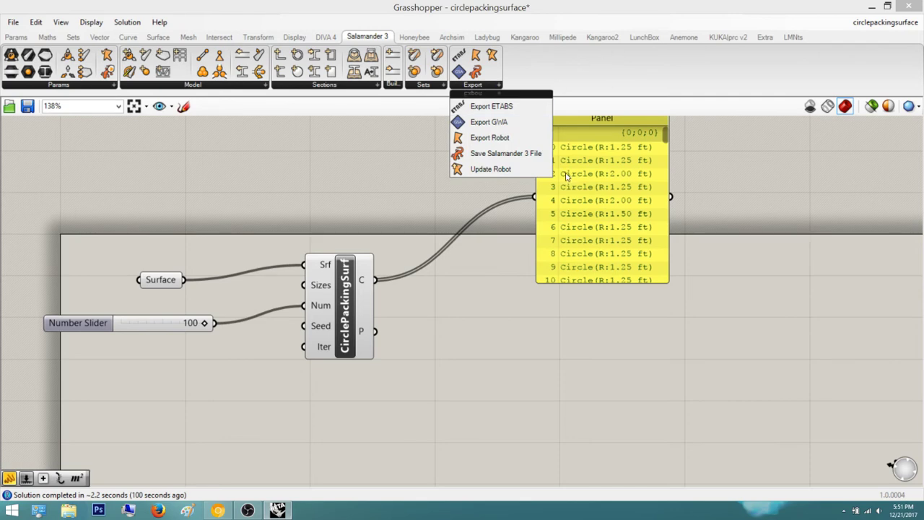
right_click_drag(699, 208, 652, 219)
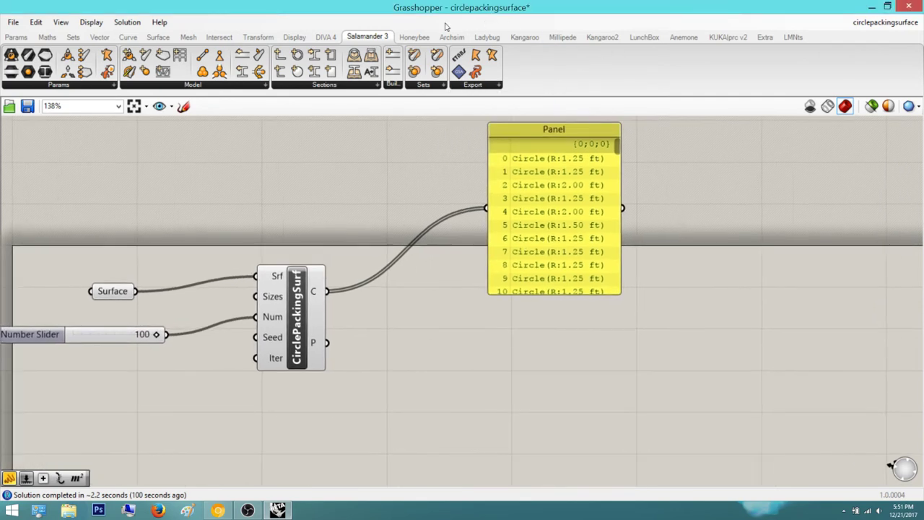
- Review the Honeybee components, including the HVAC, energy and THERM groups
left_click(418, 36)
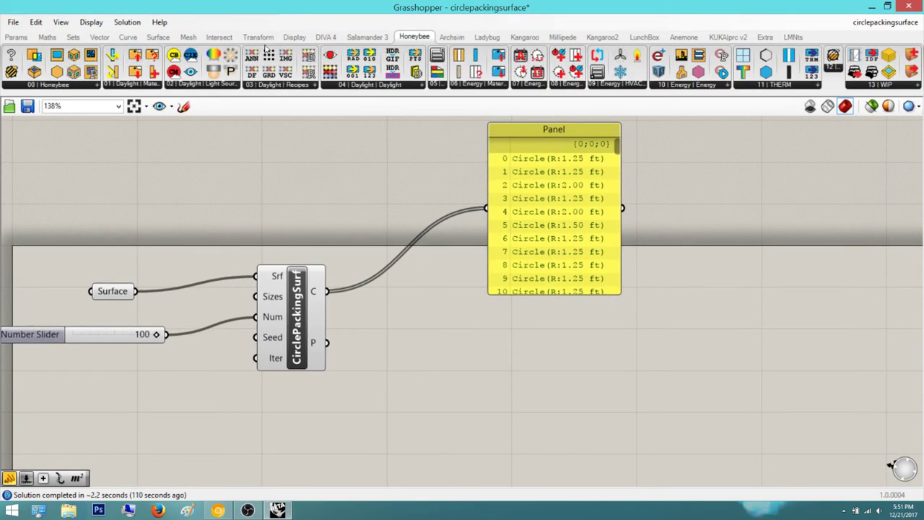
left_click(325, 37)
left_click(410, 37)
left_click(636, 85)
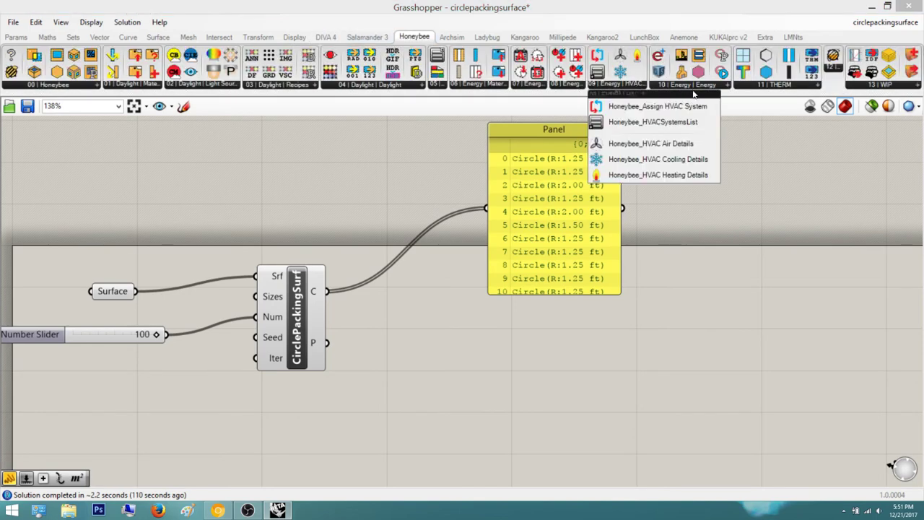
left_click(701, 87)
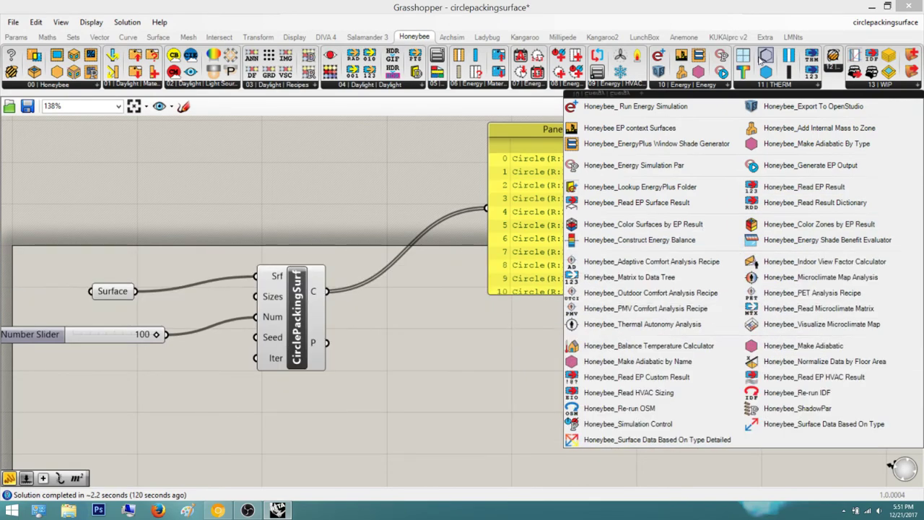
left_click(785, 87)
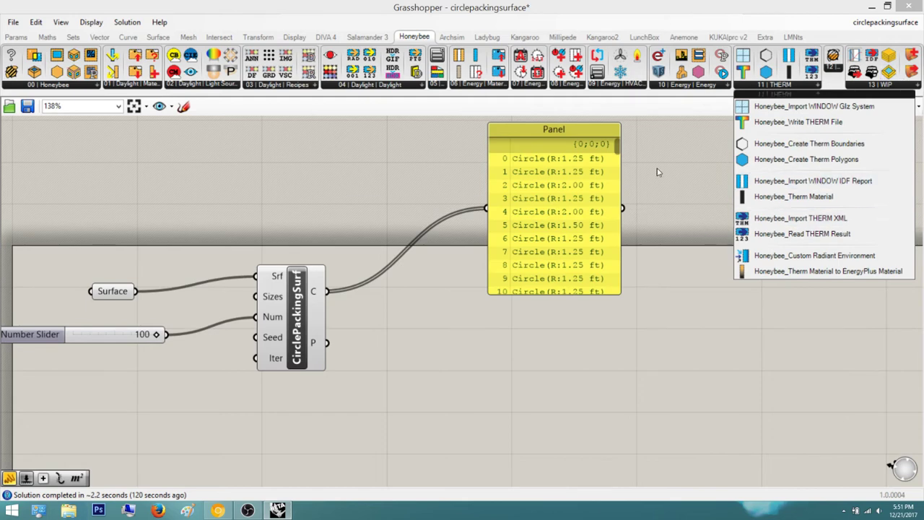
right_click_drag(658, 184, 722, 200)
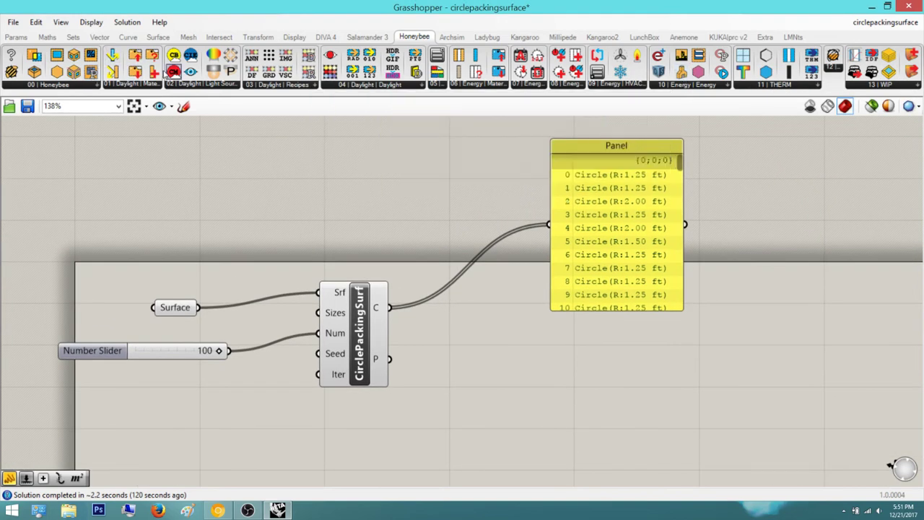
- Look through the Archsim components, including the PV and analysis groups
left_click(455, 38)
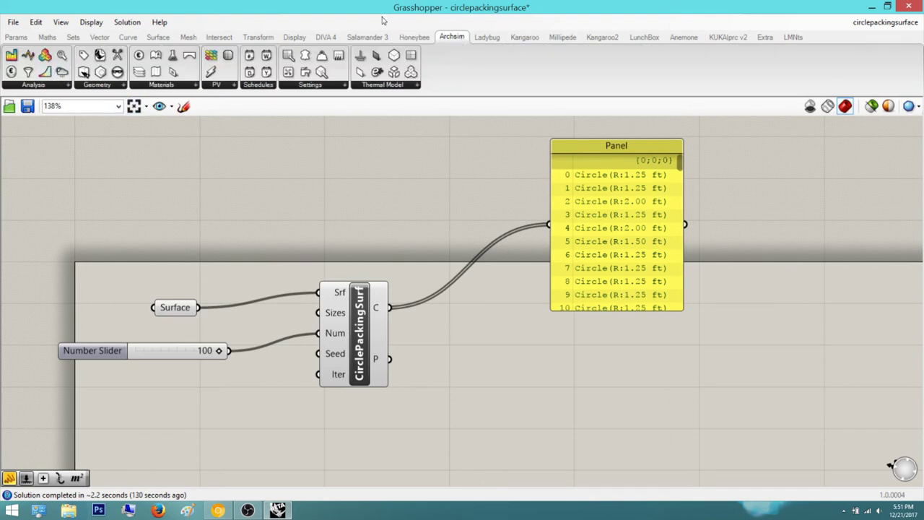
mouse_move(339, 88)
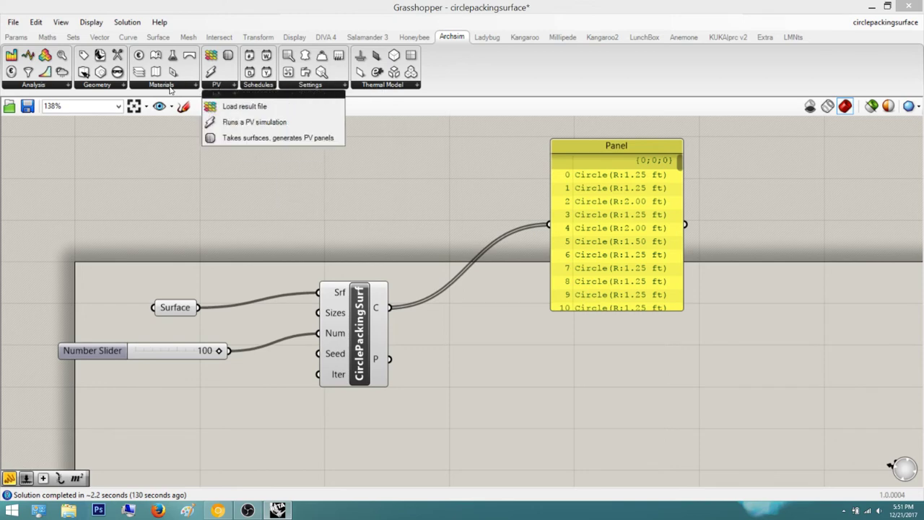
left_click(36, 86)
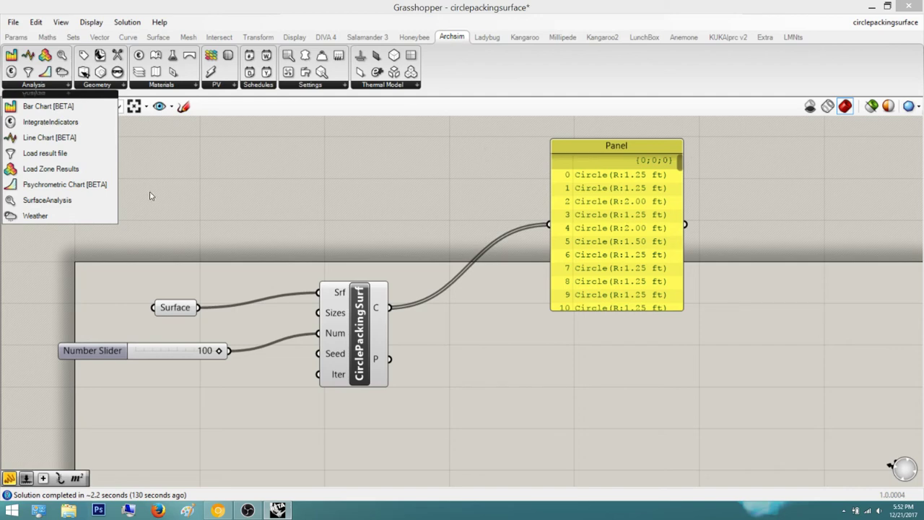
- Try out Archsim's Psychrometric Chart component above CirclePackingSurf, examine its inputs and outputs, and delete it
left_click_drag(78, 185, 420, 183)
right_click_drag(336, 183, 287, 216)
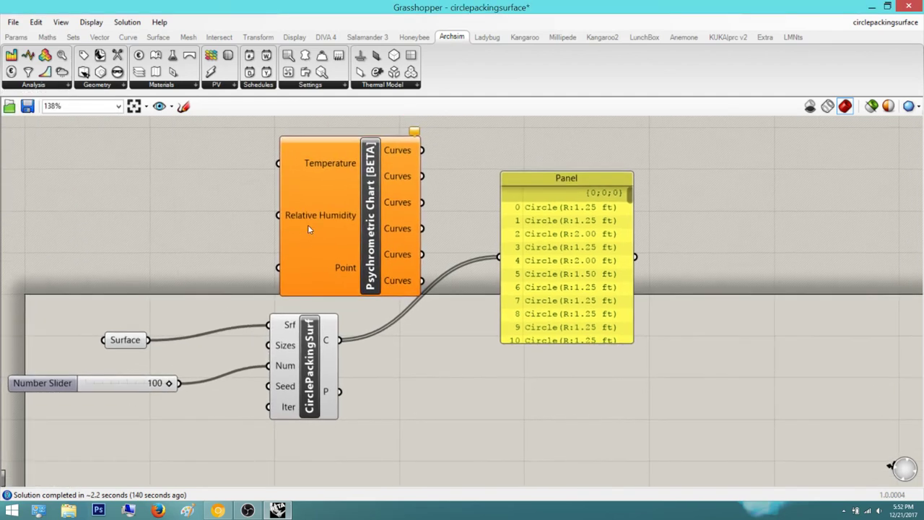
left_click(394, 223)
key("Delete")
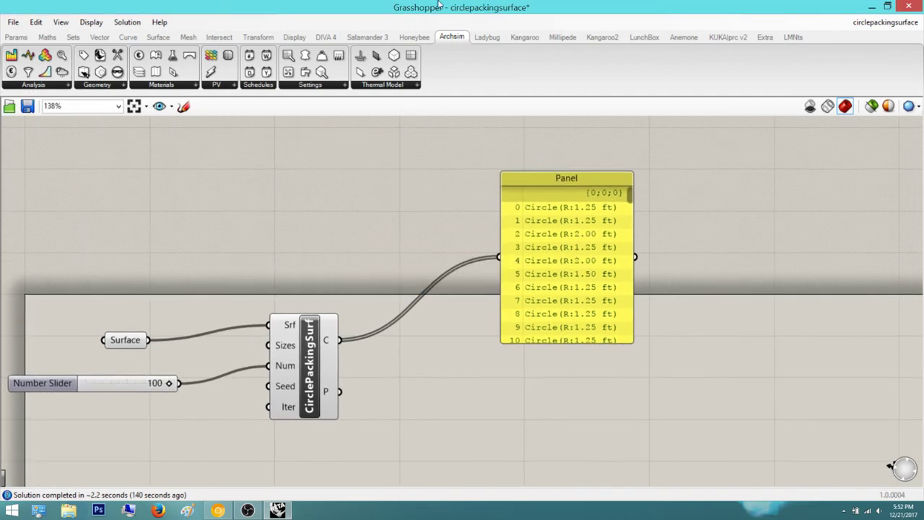
- Compare the components offered by the Ladybug, Kangaroo and Kangaroo2 plug-ins
left_click(487, 37)
left_click(522, 37)
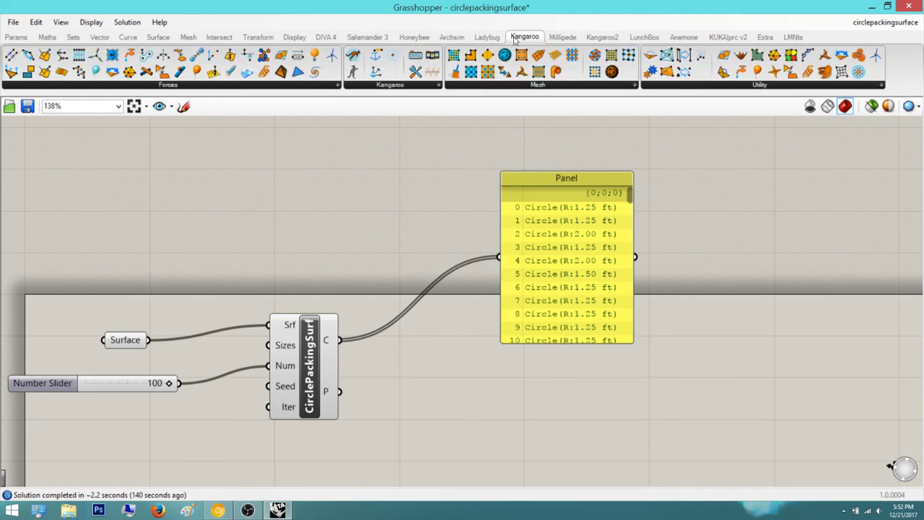
left_click(487, 37)
left_click(525, 37)
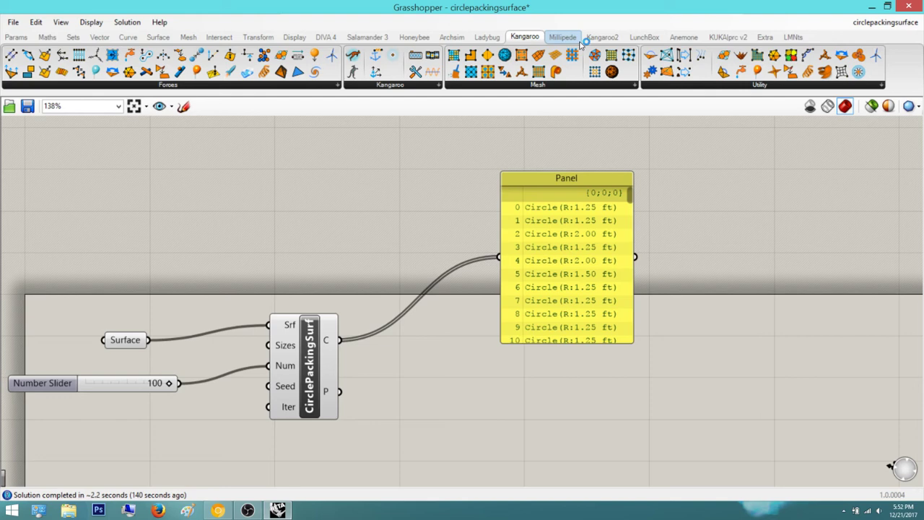
left_click(603, 37)
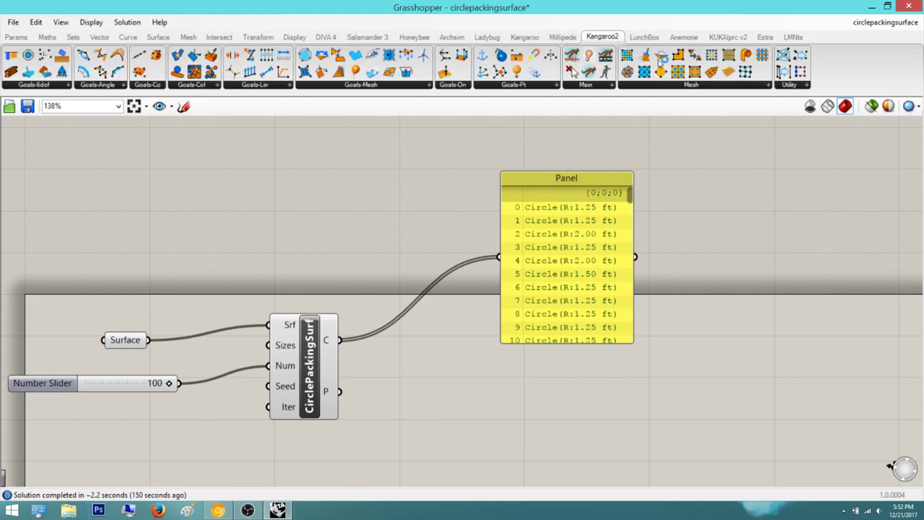
- Compare the component sets of Kangaroo and Kangaroo2 and look over the Millipede components
left_click(539, 39)
left_click(602, 38)
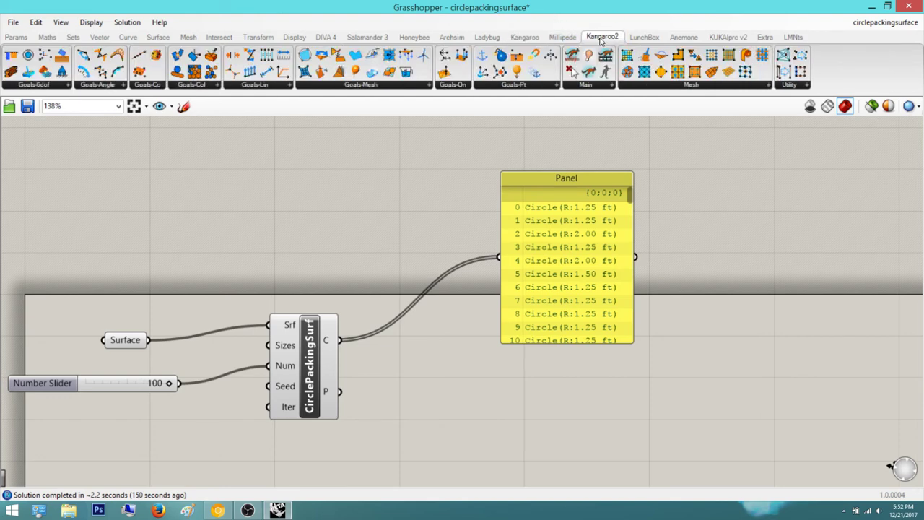
left_click(527, 39)
left_click(602, 37)
left_click(524, 39)
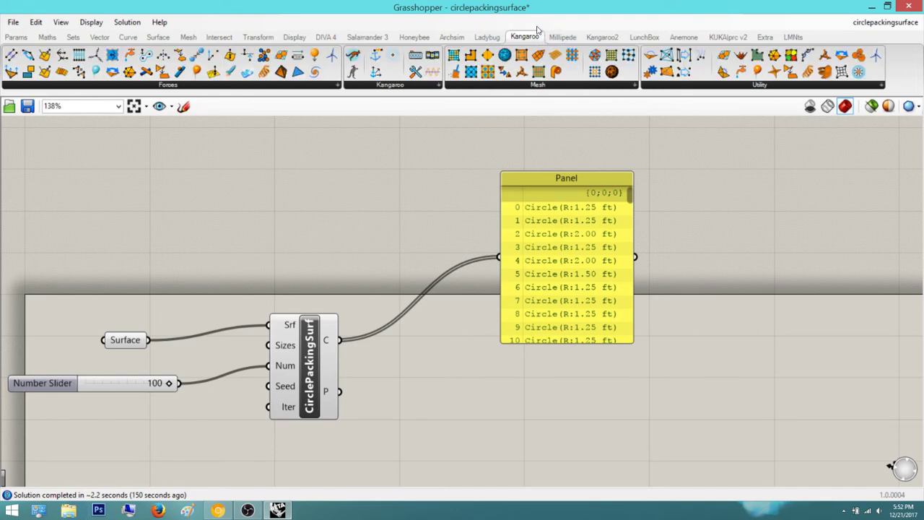
left_click(607, 38)
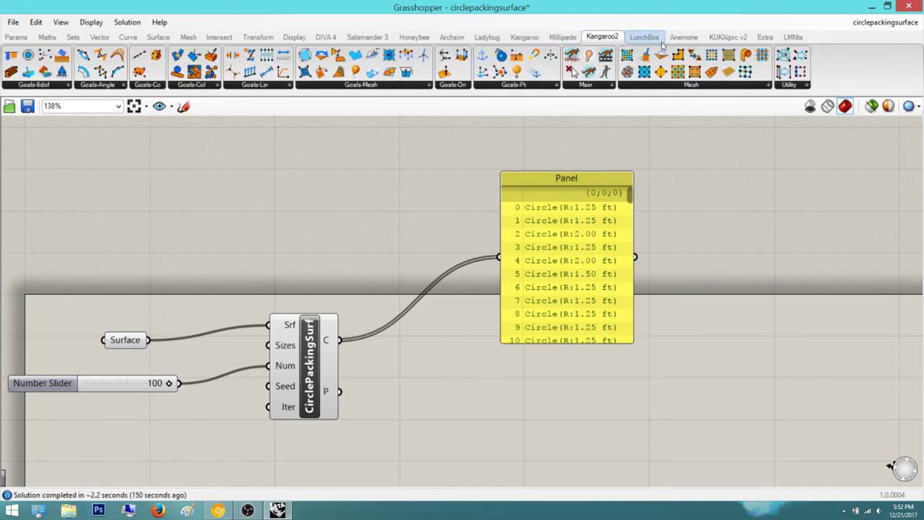
left_click(575, 37)
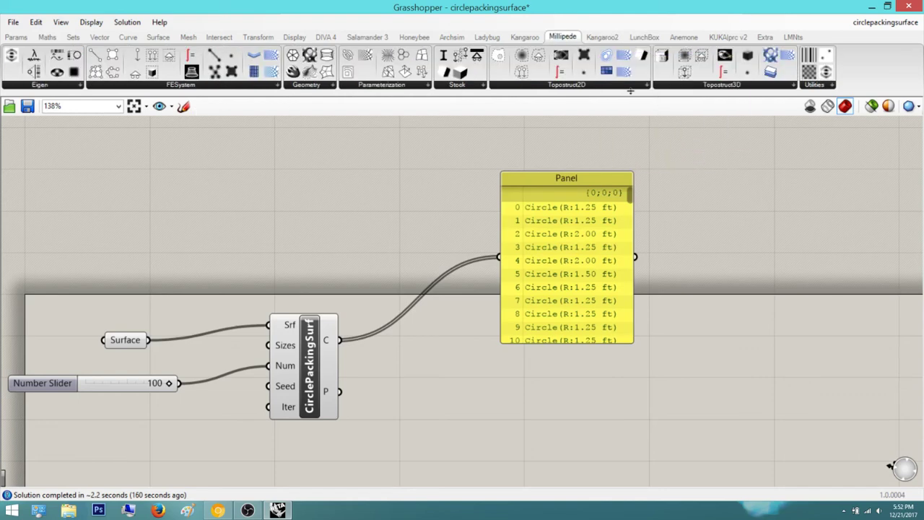
- Place LunchBox's Quad Panels component on the canvas below the Panel
left_click(646, 37)
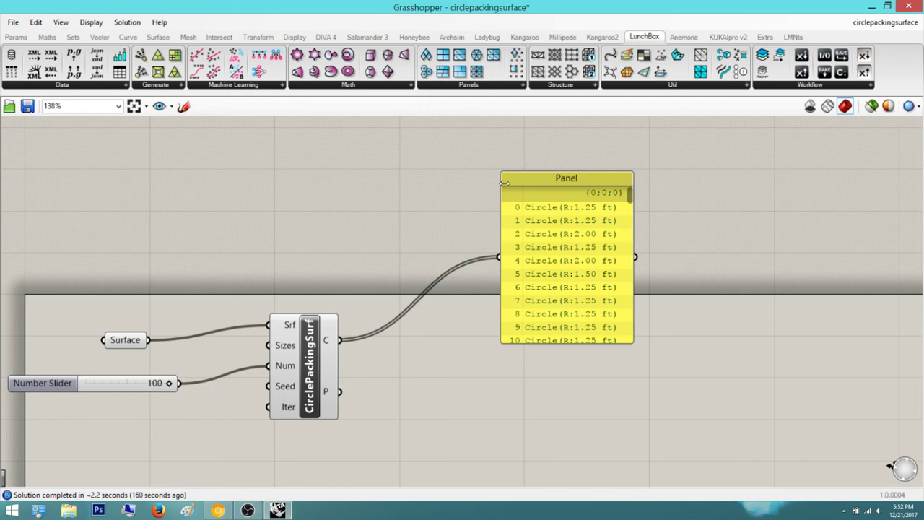
right_click_drag(659, 332, 605, 330)
left_click(519, 197)
left_click(667, 256)
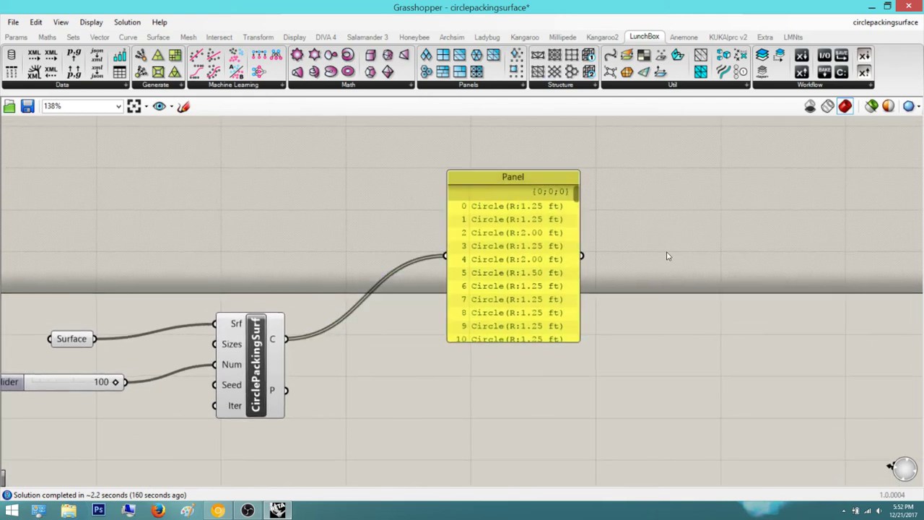
right_click_drag(668, 256, 763, 198)
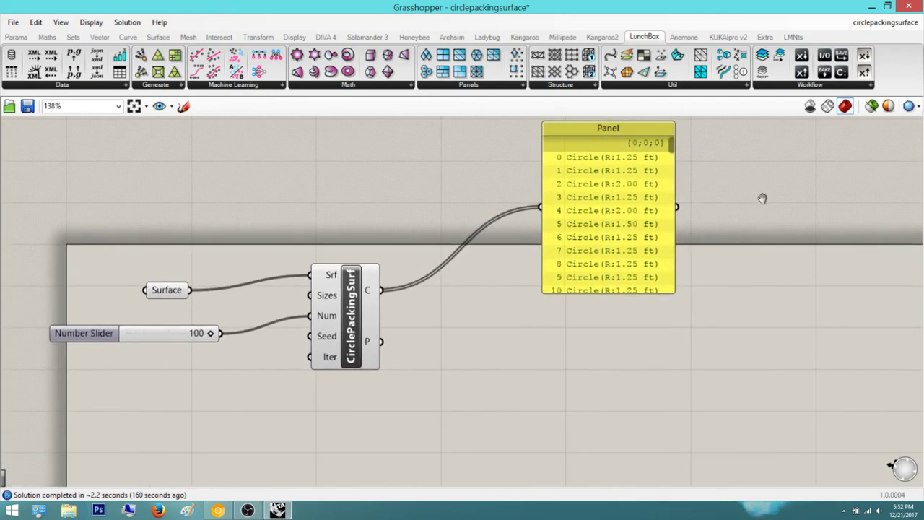
left_click(444, 60)
left_click(641, 390)
scroll(681, 447, "up", 2)
right_click_drag(681, 447, 653, 390)
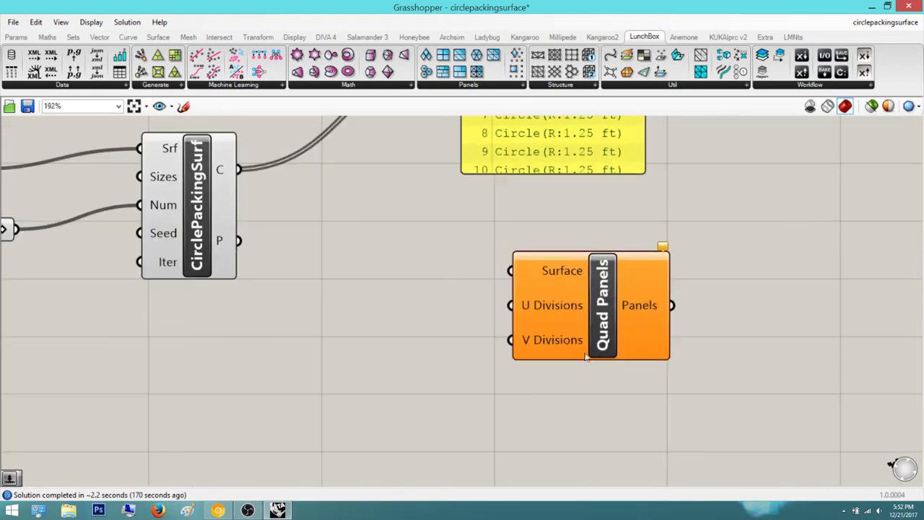
left_click(586, 354)
left_click(805, 249)
right_click_drag(805, 248, 776, 333)
- Review LunchBox's lists of Panels and Structure components
left_click(498, 85)
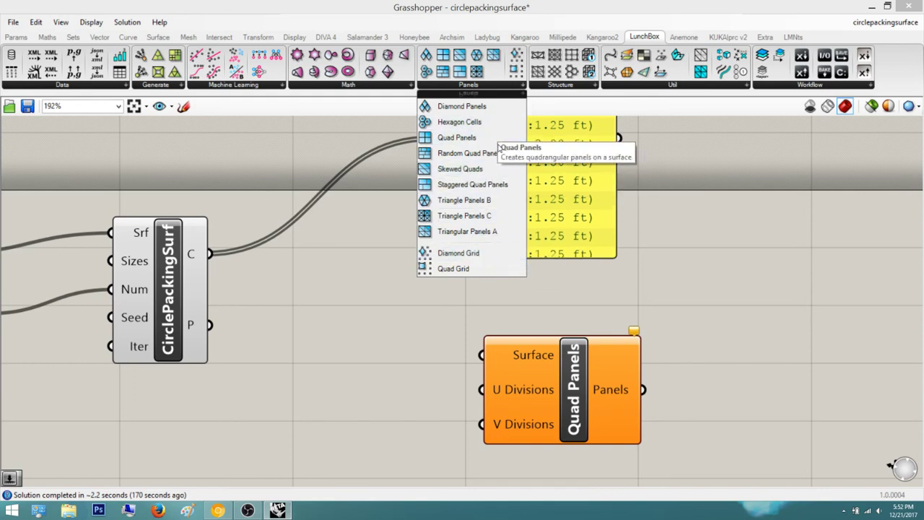
left_click(788, 349)
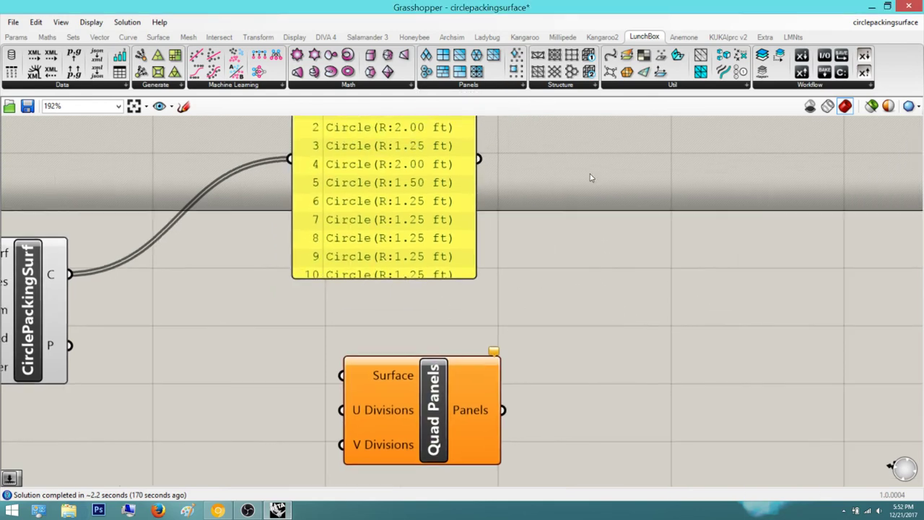
left_click(575, 88)
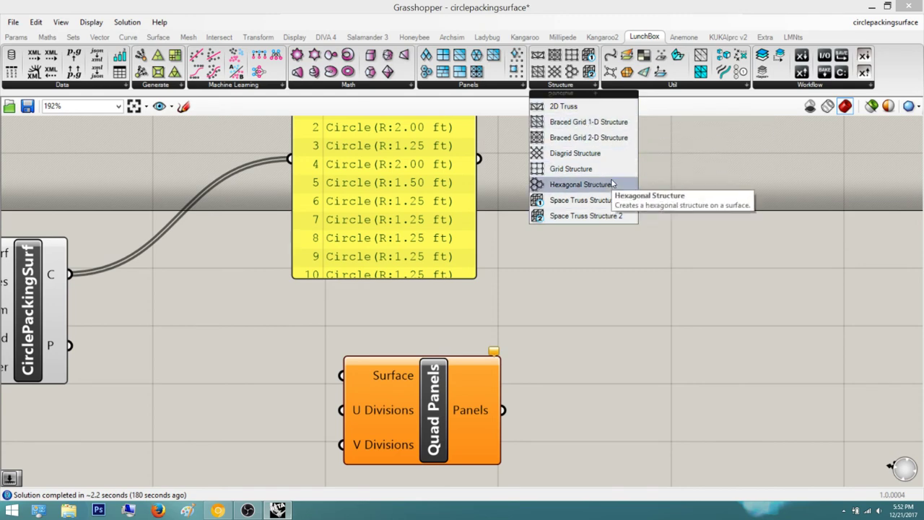
left_click_drag(610, 184, 653, 87)
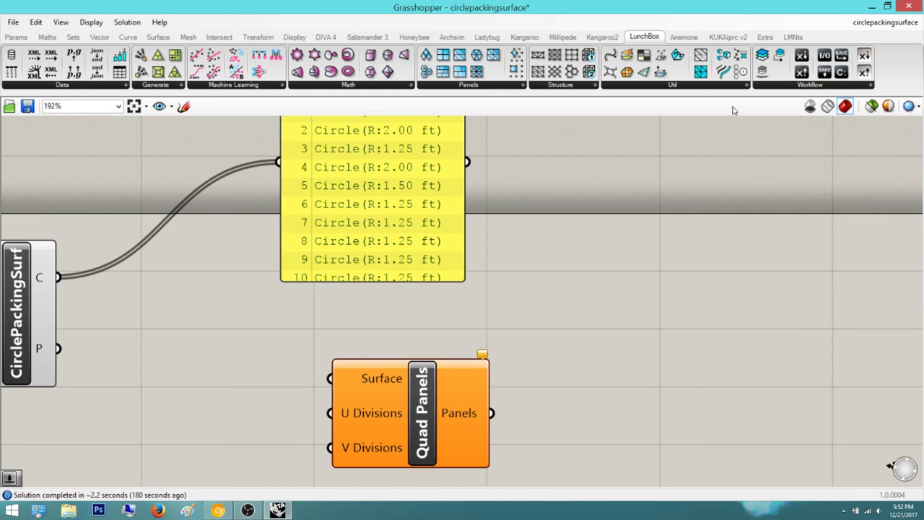
- Add LunchBox's Rhino Command component from the Workflow group beside the Panel and examine its inputs
mouse_move(777, 86)
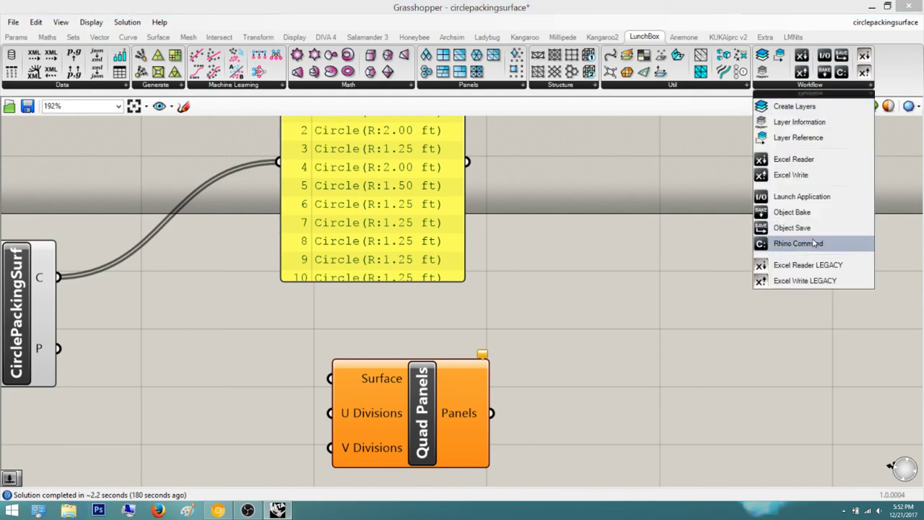
left_click_drag(810, 245, 700, 282)
scroll(699, 244, "up", 3)
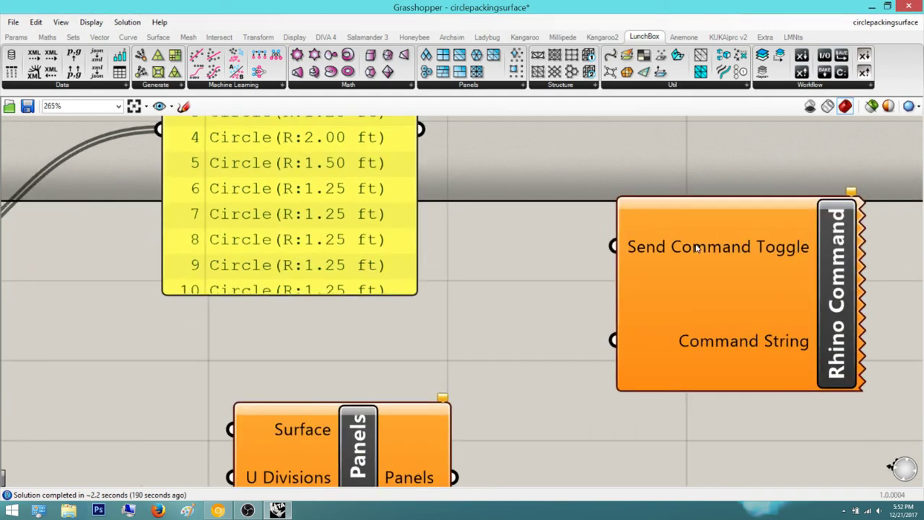
mouse_move(696, 247)
scroll(722, 354, "down", 4)
right_click_drag(719, 254, 663, 270)
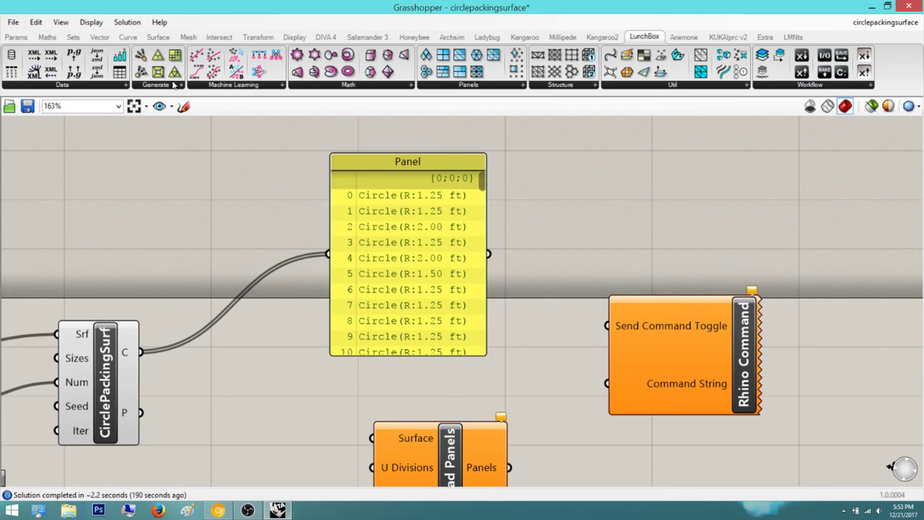
- Look over the components of the Anemone and KUKA|prc v2 plug-ins
left_click(678, 38)
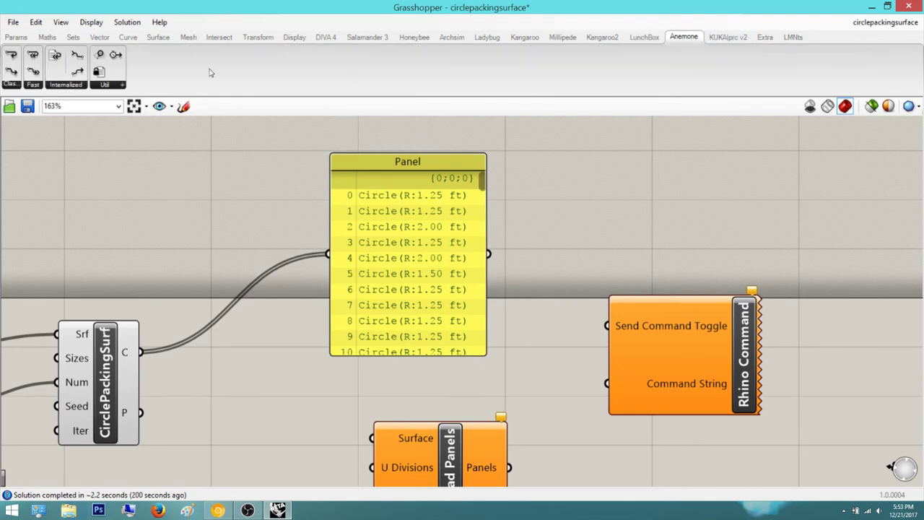
left_click(29, 85)
left_click(728, 37)
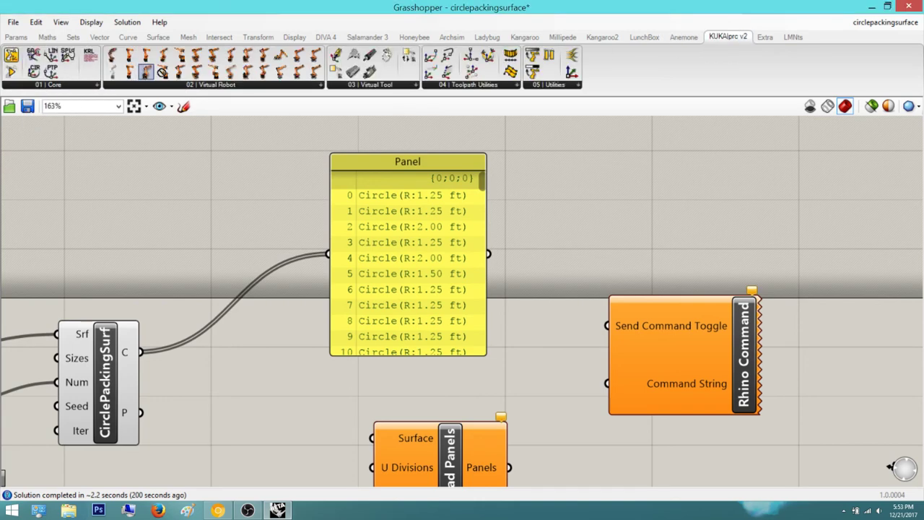
- Try out a KUKA|prc virtual robot component above Rhino Command and delete it
left_click_drag(163, 73, 680, 169)
right_click_drag(695, 172, 542, 355)
left_click(603, 190)
scroll(602, 191, "down", 3)
key("Delete")
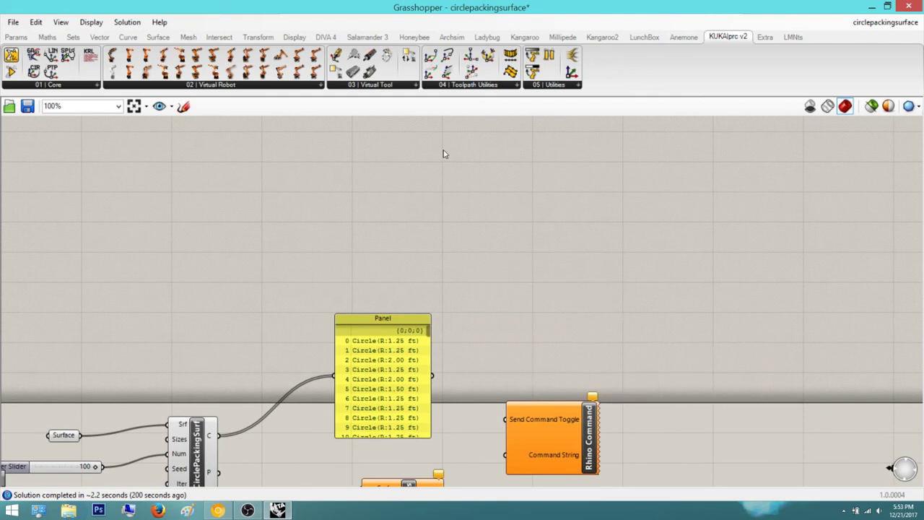
- Review the KUKA|prc robot, toolpath and utility components, Extra's minimal surface components and the LMNts plug-in
left_click(244, 86)
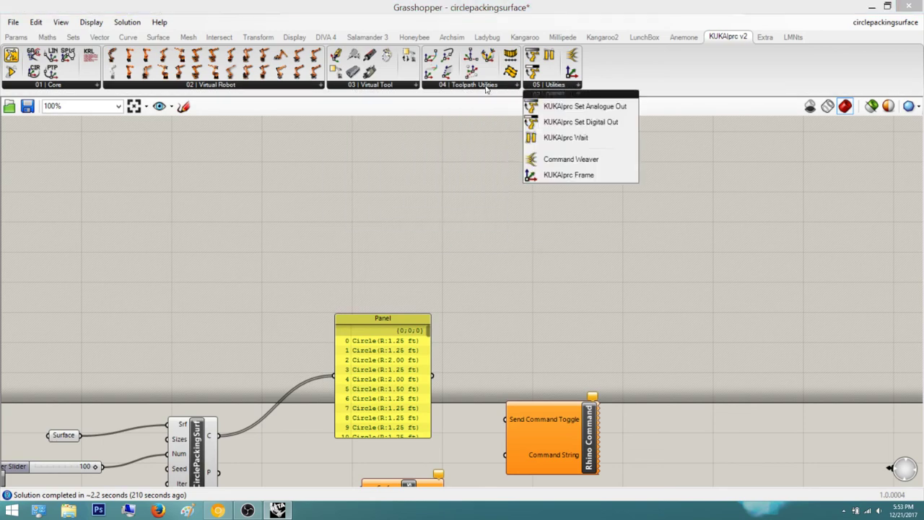
mouse_move(443, 87)
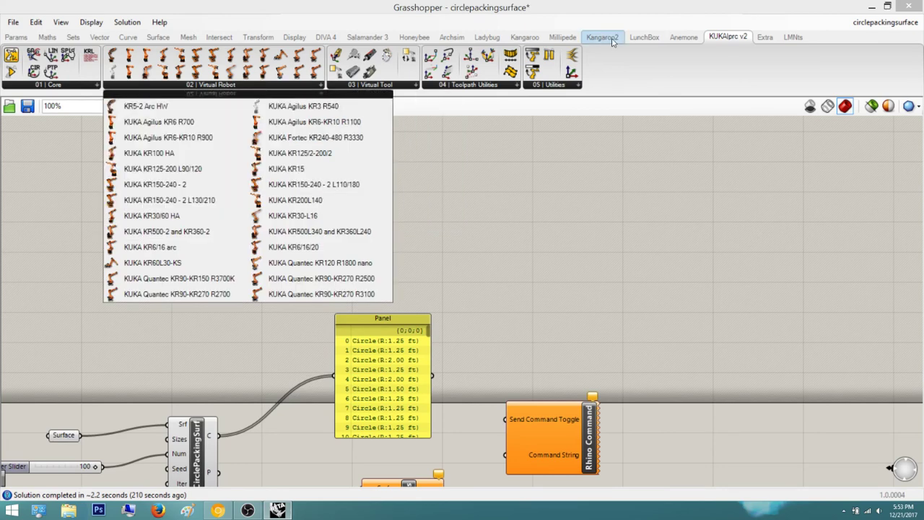
left_click(765, 39)
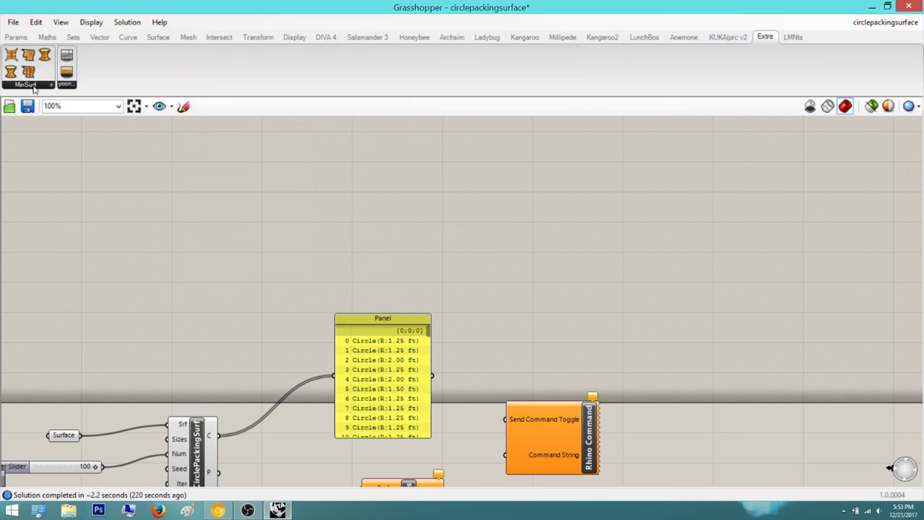
mouse_move(33, 87)
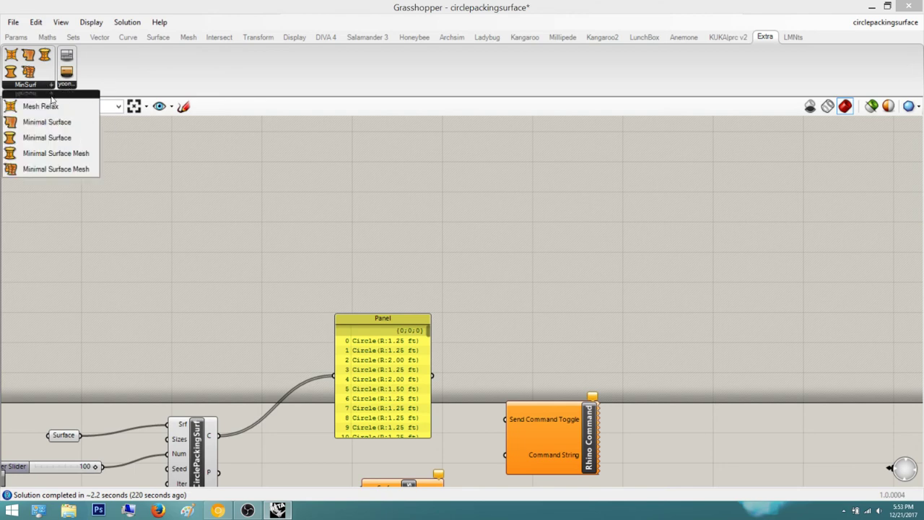
left_click(792, 35)
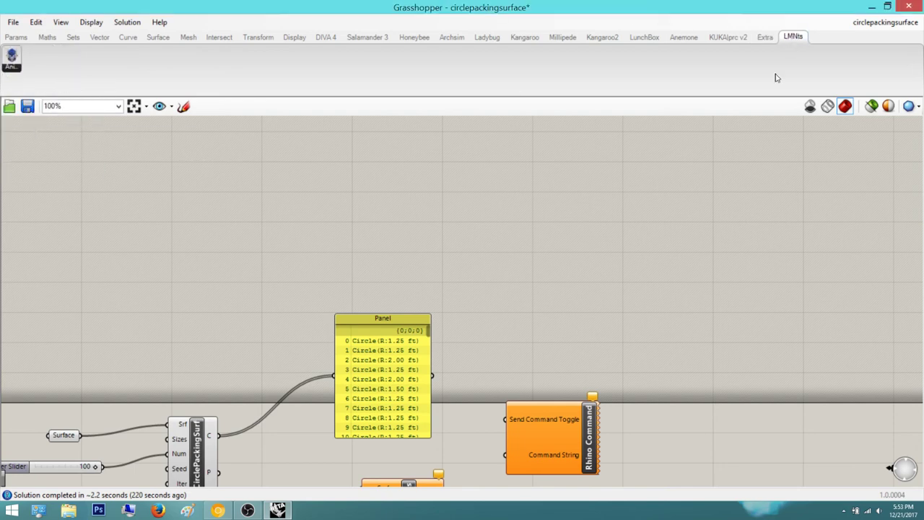
- Bring the whole definition into view and select the Quad Panels and Rhino Command components
left_click(26, 40)
scroll(425, 224, "down", 2)
right_click_drag(419, 219, 529, 138)
scroll(498, 281, "up", 2)
right_click_drag(517, 284, 551, 288)
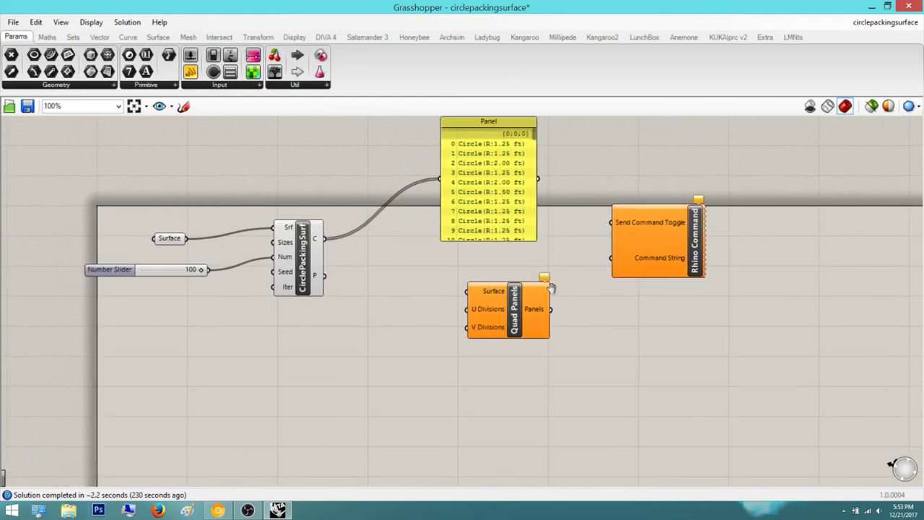
left_click_drag(842, 417, 545, 182)
- Run through the installed plug-ins from DIVA 4 to LMNts and return to the Kangaroo components
left_click(294, 36)
left_click(326, 37)
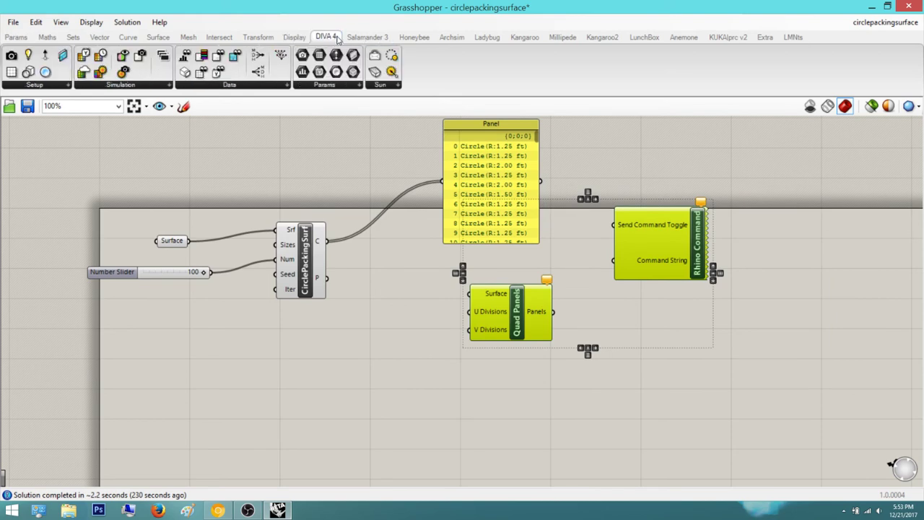
left_click(373, 37)
left_click(417, 38)
left_click(455, 39)
left_click(491, 39)
left_click(563, 38)
left_click(610, 38)
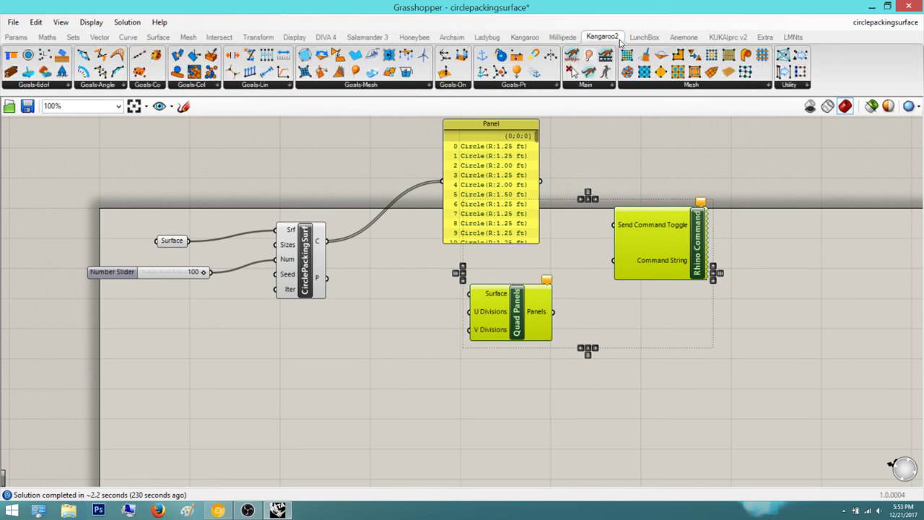
left_click(684, 37)
left_click(792, 37)
left_click(728, 36)
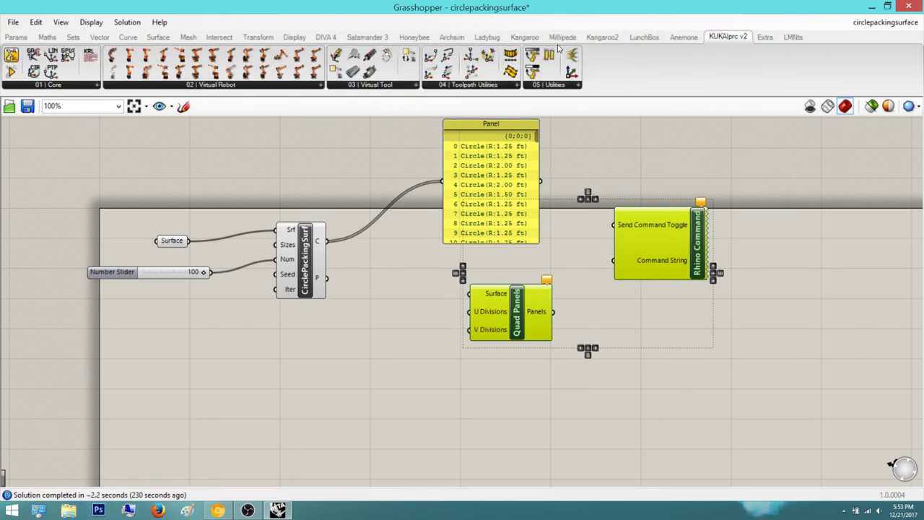
left_click(529, 39)
- Move the Panel level with CirclePackingSurf's C output, directly beside the component
left_click(715, 157)
right_click_drag(695, 180, 693, 254)
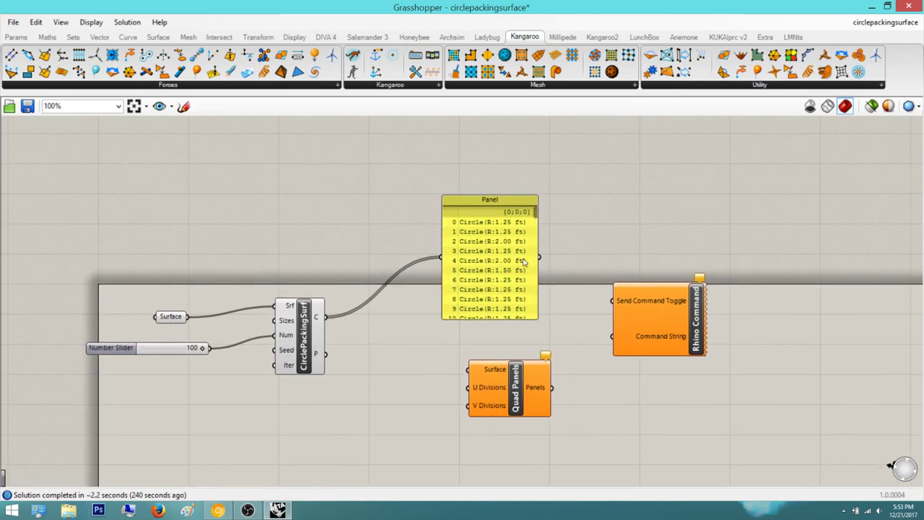
left_click_drag(524, 261, 448, 323)
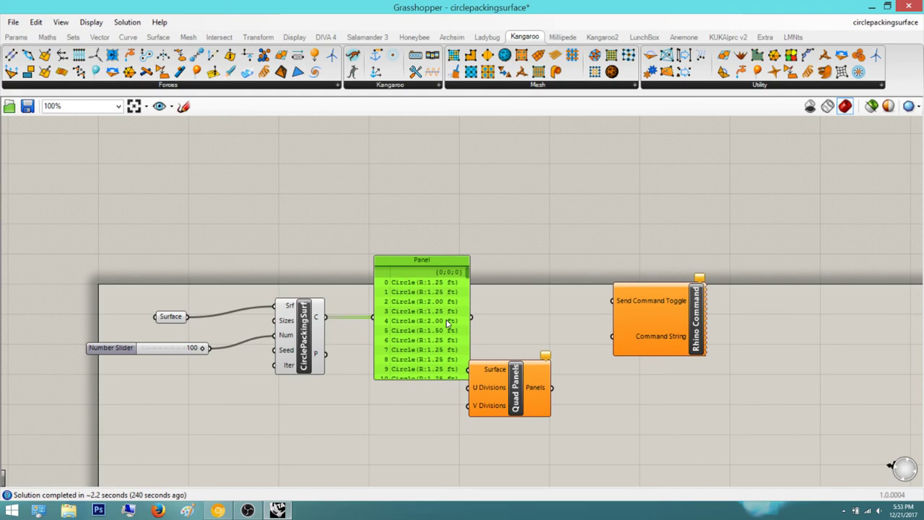
- Examine the Quad Panels component and its inputs and output alongside the circle packing definition
left_click(489, 329)
scroll(489, 329, "up", 5)
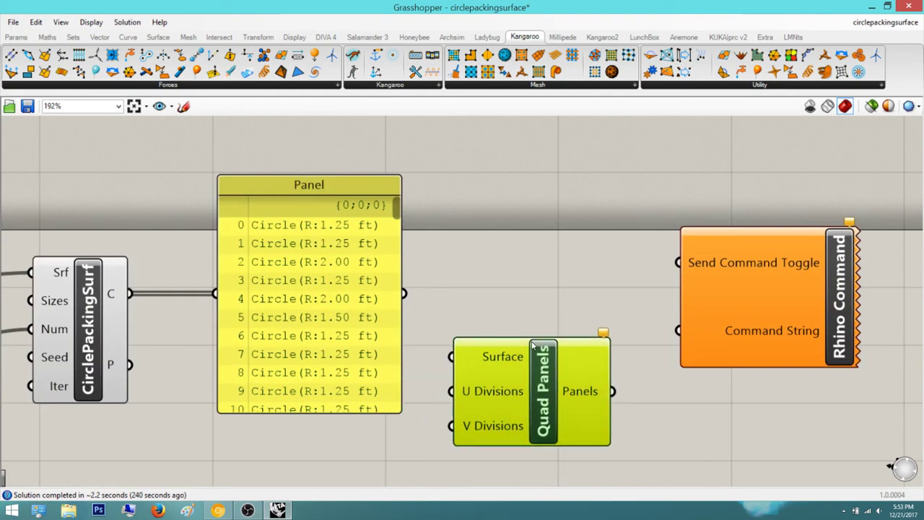
scroll(533, 347, "down", 4)
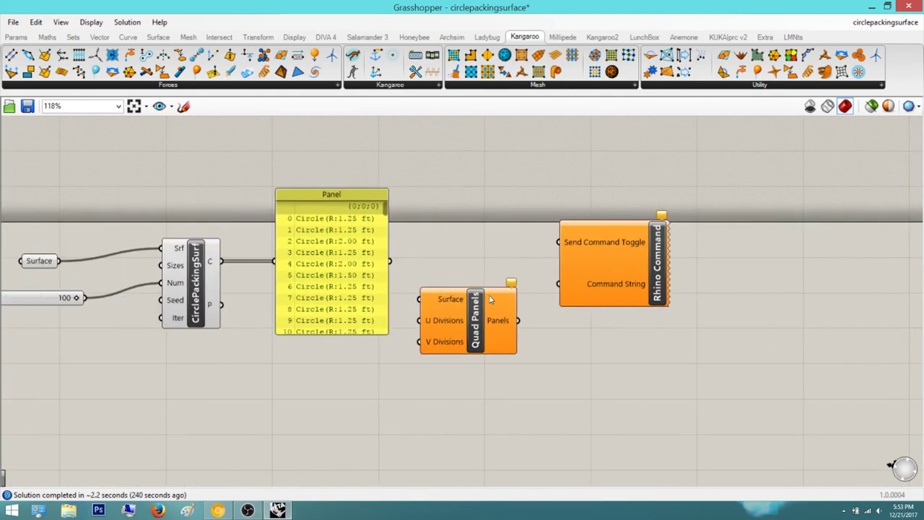
right_click_drag(489, 296, 451, 295)
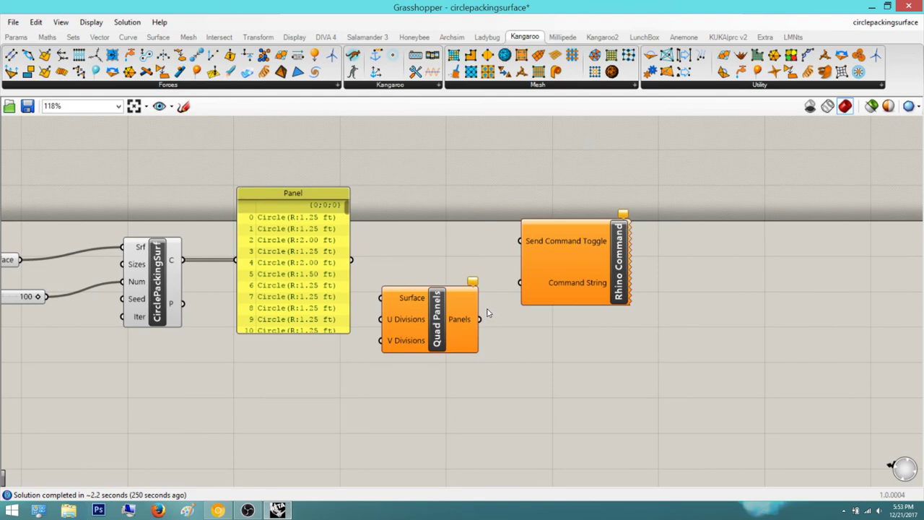
right_click_drag(456, 330, 478, 334)
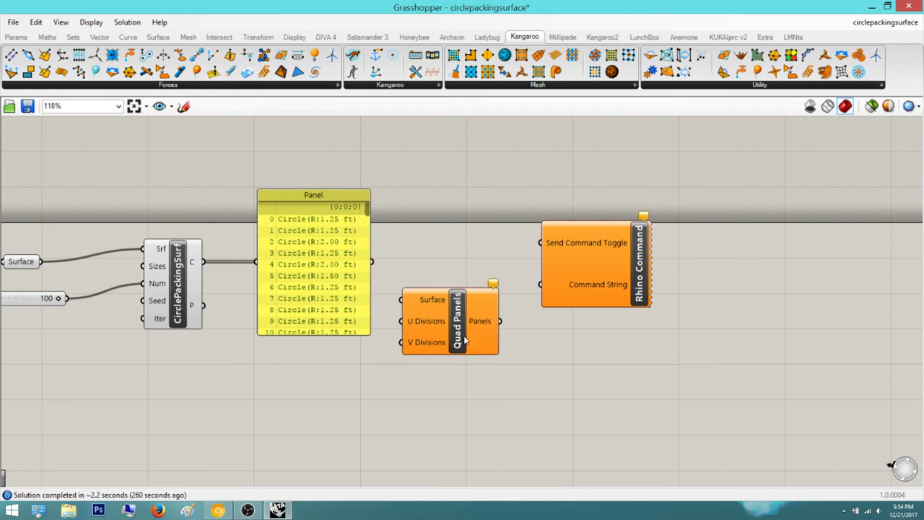
right_click_drag(563, 374, 722, 387)
scroll(661, 404, "down", 2)
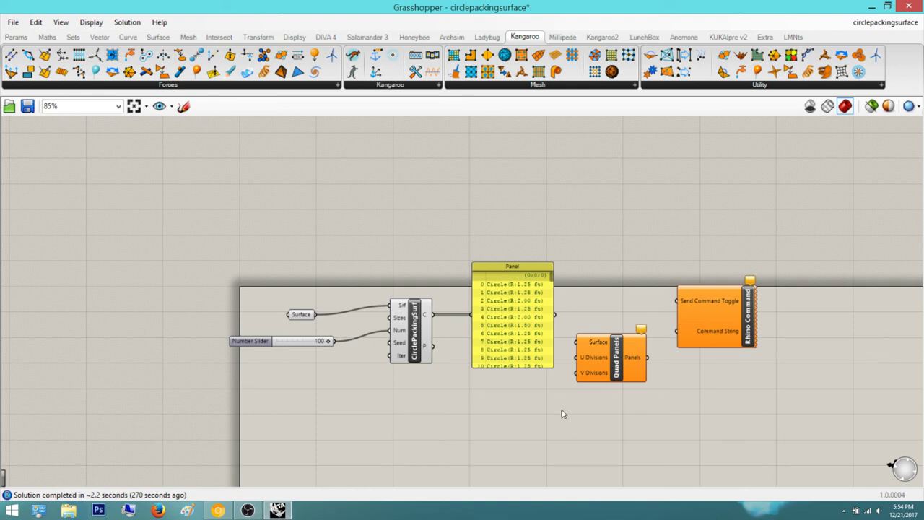
- Select the Rhino Command component and examine its inputs
left_click_drag(780, 387, 577, 253)
left_click(628, 219)
left_click(707, 314)
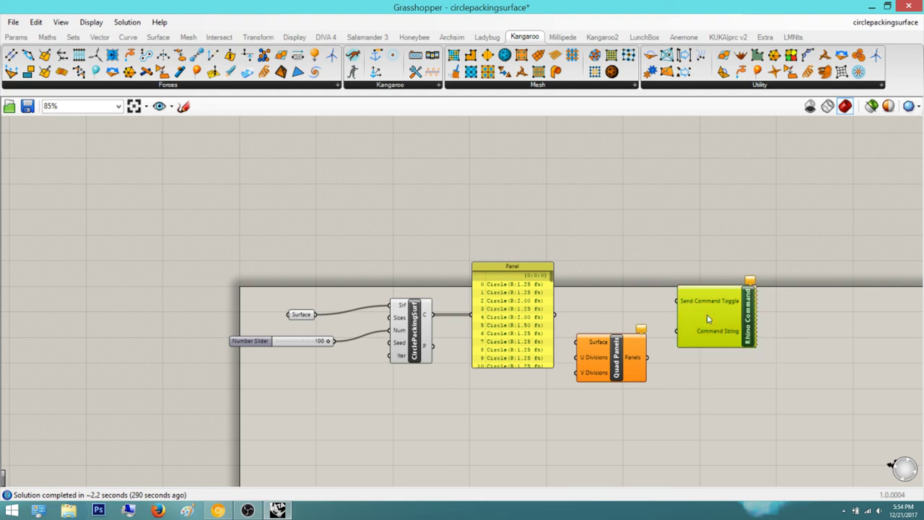
right_click_drag(705, 315, 672, 317)
scroll(674, 323, "up", 2)
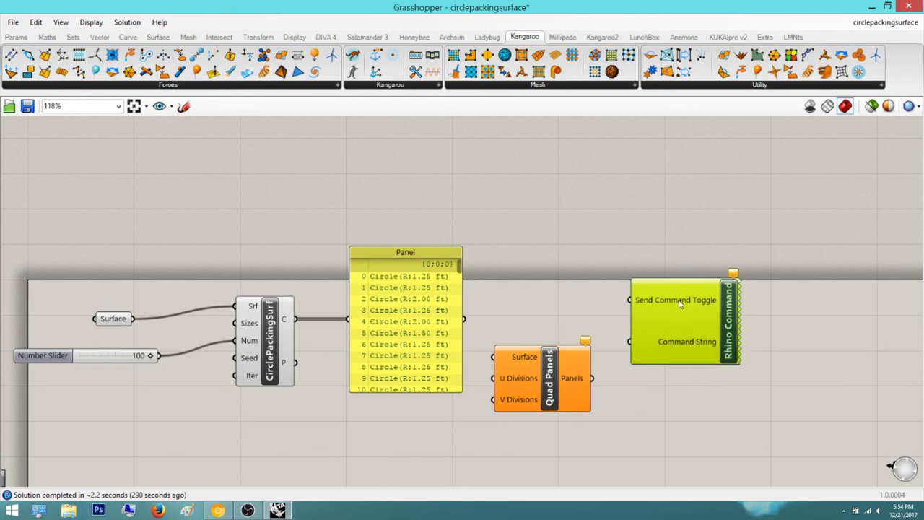